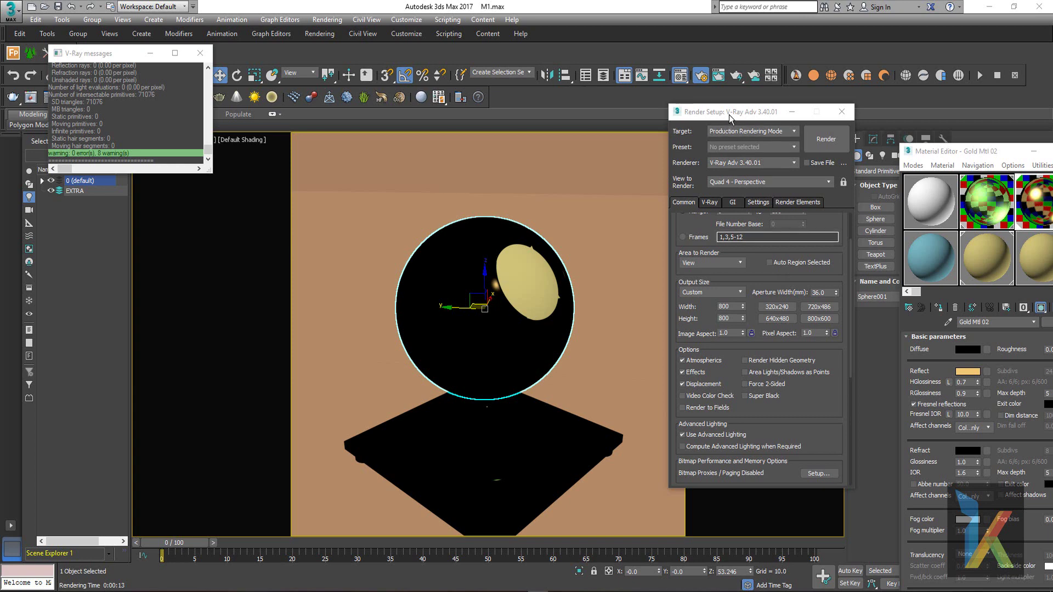
Set the renderer to V-Ray RT 3.40.01 and the render target to ActiveShade Mode
{"action": "left_click_drag", "start_coordinate": [729, 114], "coordinate": [274, 165]}
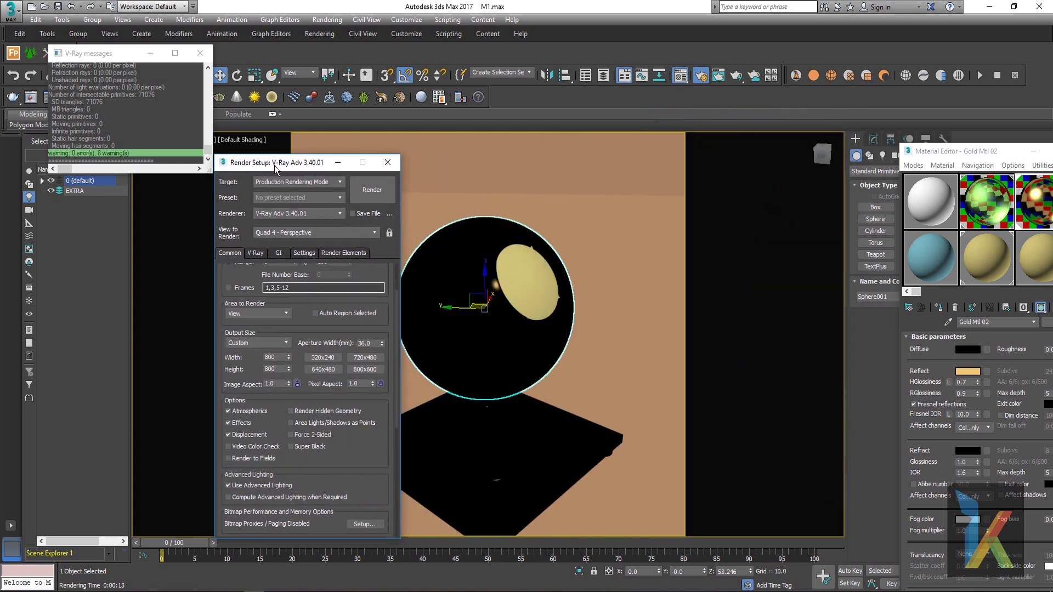
{"action": "left_click", "coordinate": [311, 216]}
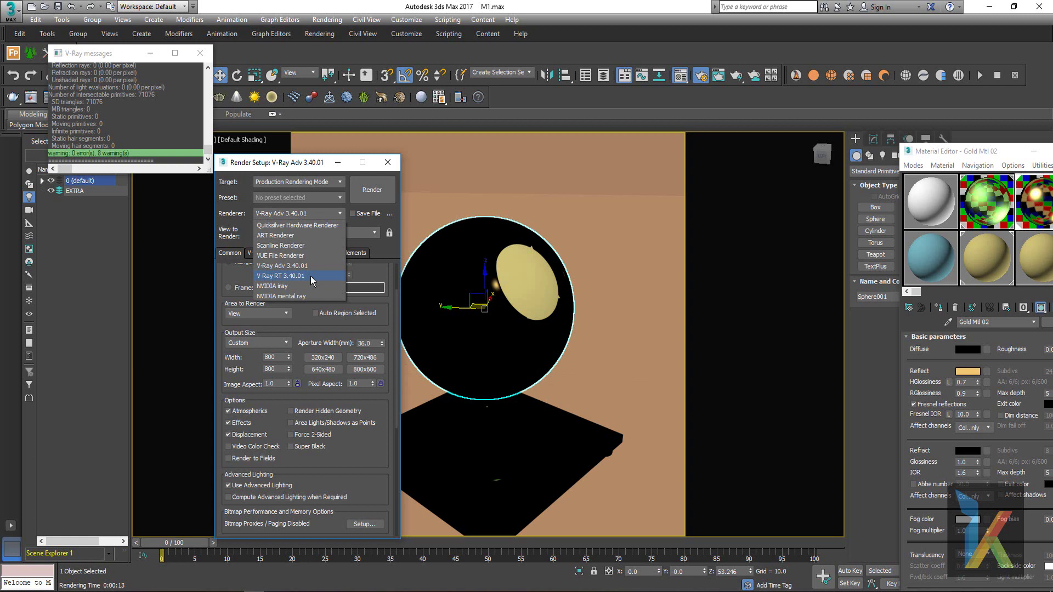
{"action": "left_click", "coordinate": [311, 277]}
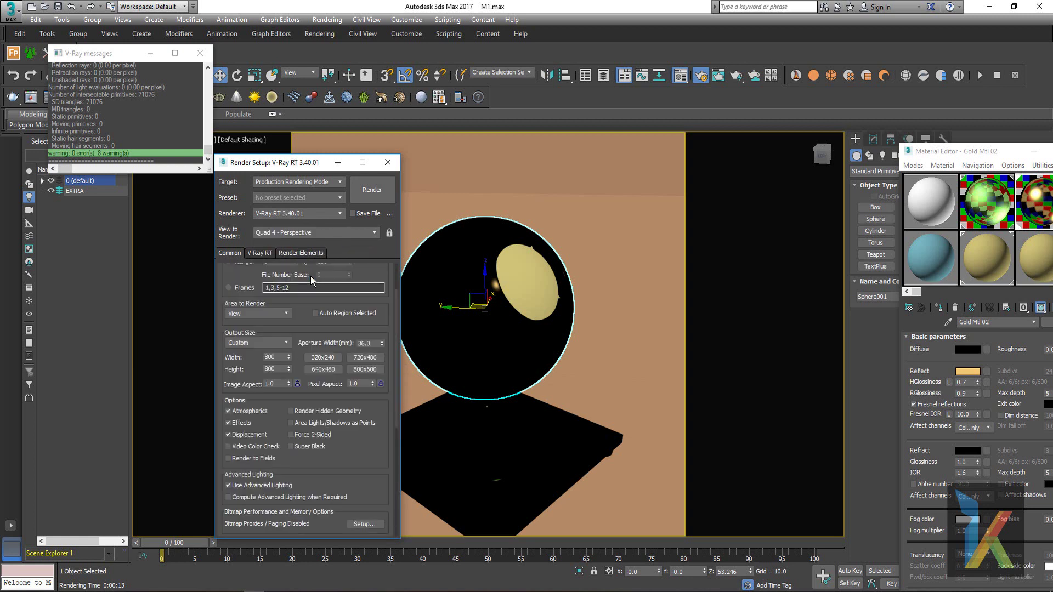
{"action": "left_click", "coordinate": [302, 182]}
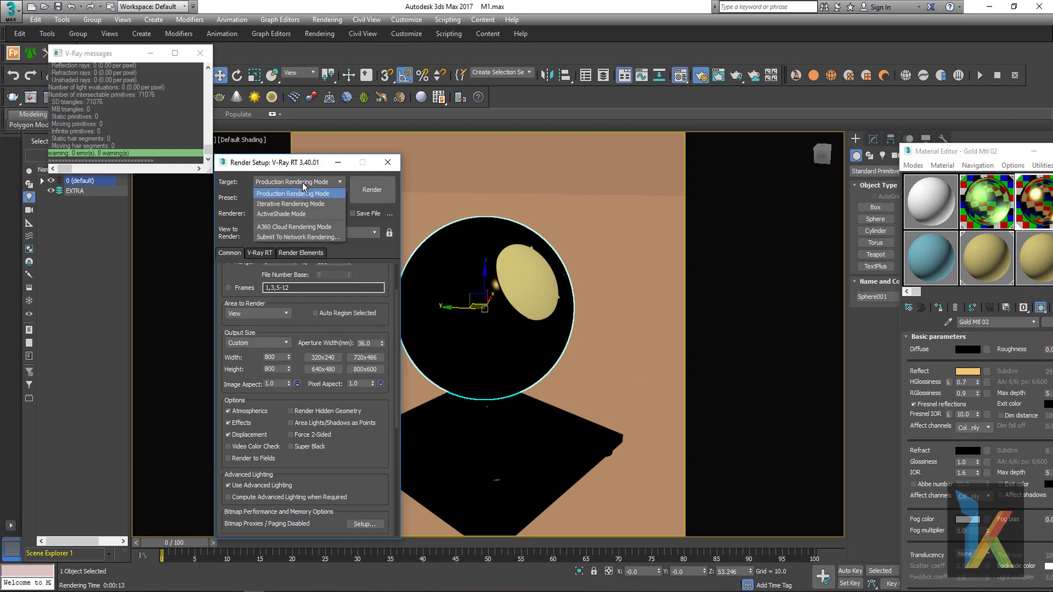
{"action": "left_click", "coordinate": [301, 215]}
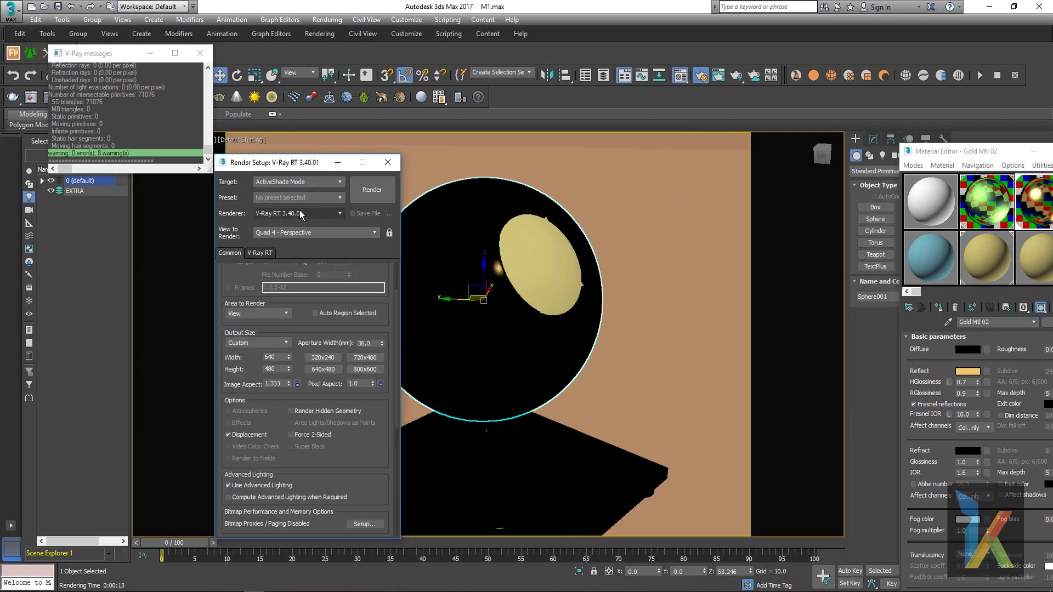
{"action": "left_click_drag", "start_coordinate": [303, 163], "coordinate": [698, 117]}
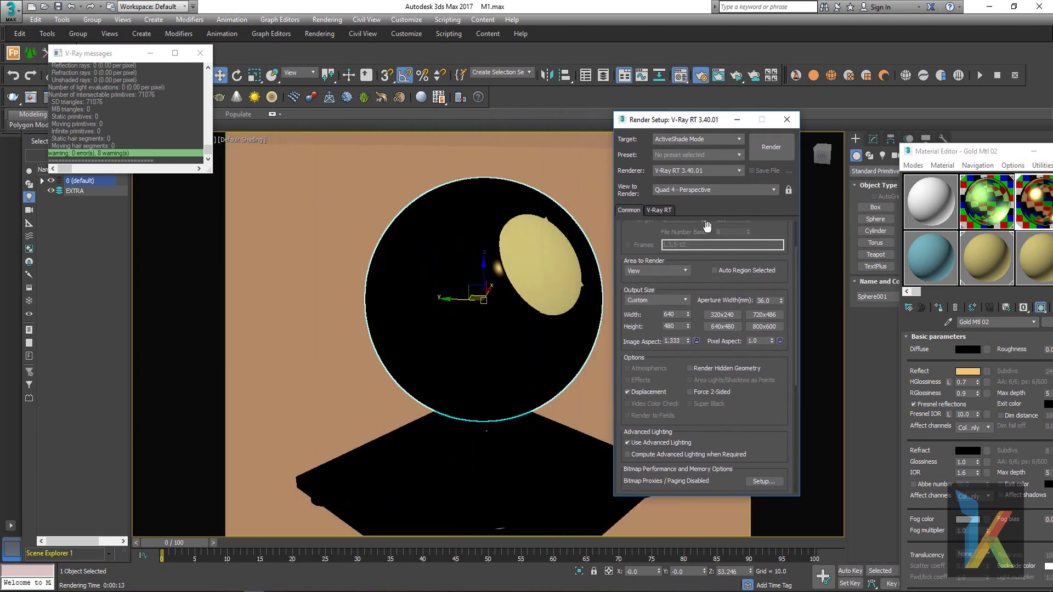
Examine the V-Ray RT settings, including trace depth, engine type and the available render devices
{"action": "left_click", "coordinate": [664, 214]}
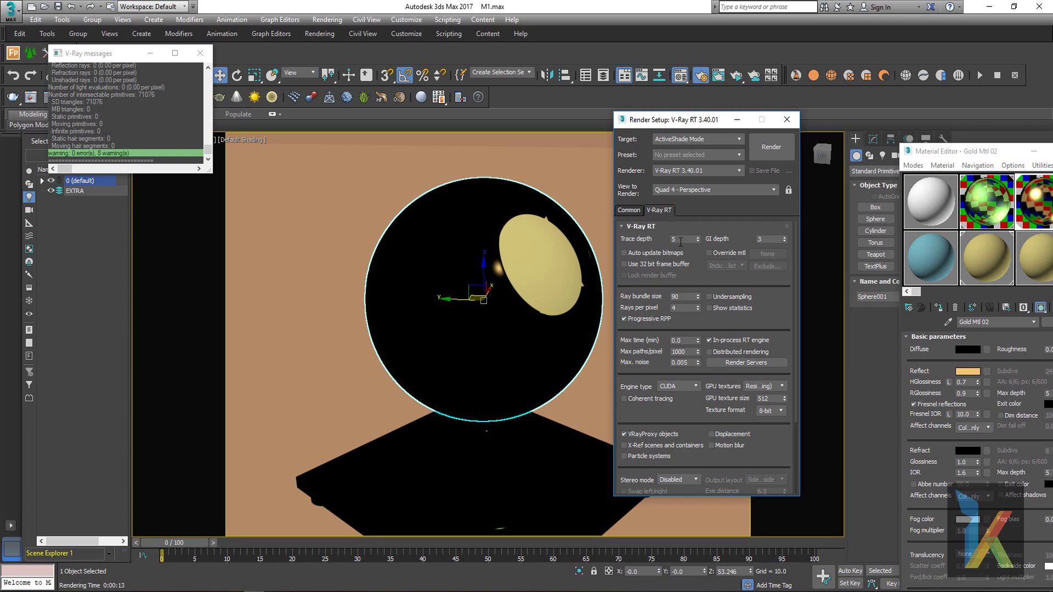
{"action": "left_click_drag", "start_coordinate": [681, 240], "coordinate": [666, 239]}
{"action": "left_click_drag", "start_coordinate": [683, 328], "coordinate": [680, 300]}
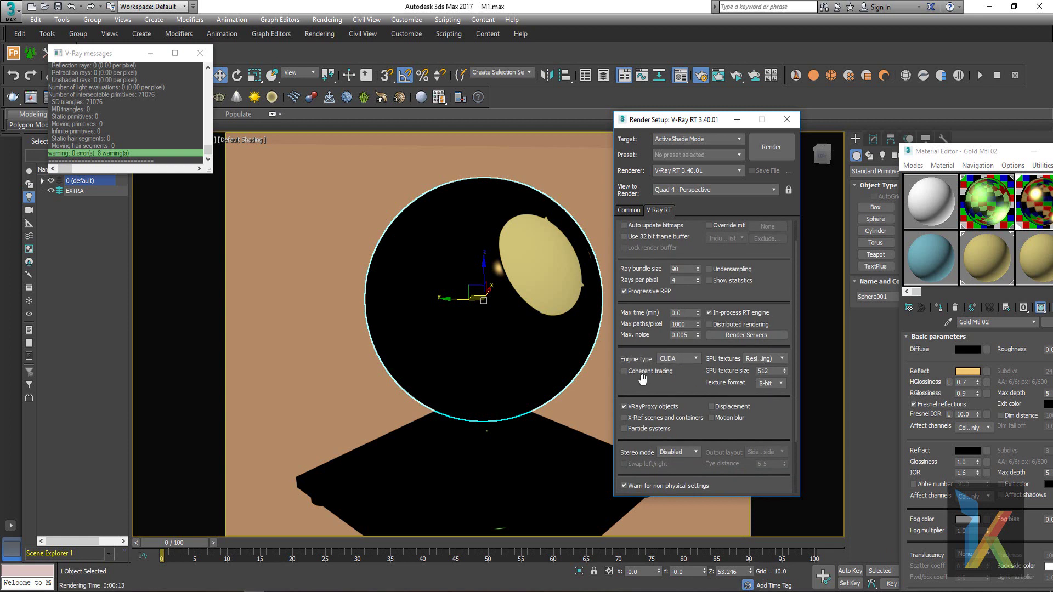
{"action": "left_click", "coordinate": [695, 358]}
{"action": "scroll", "coordinate": [673, 384], "scroll_direction": "down", "scroll_amount": 1}
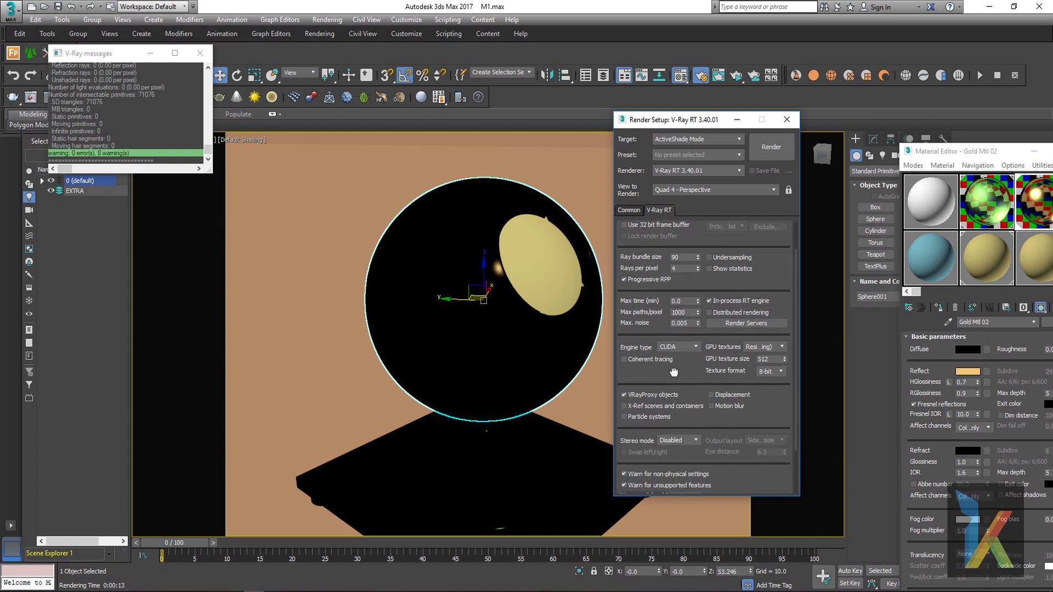
{"action": "left_click_drag", "start_coordinate": [691, 347], "coordinate": [680, 286]}
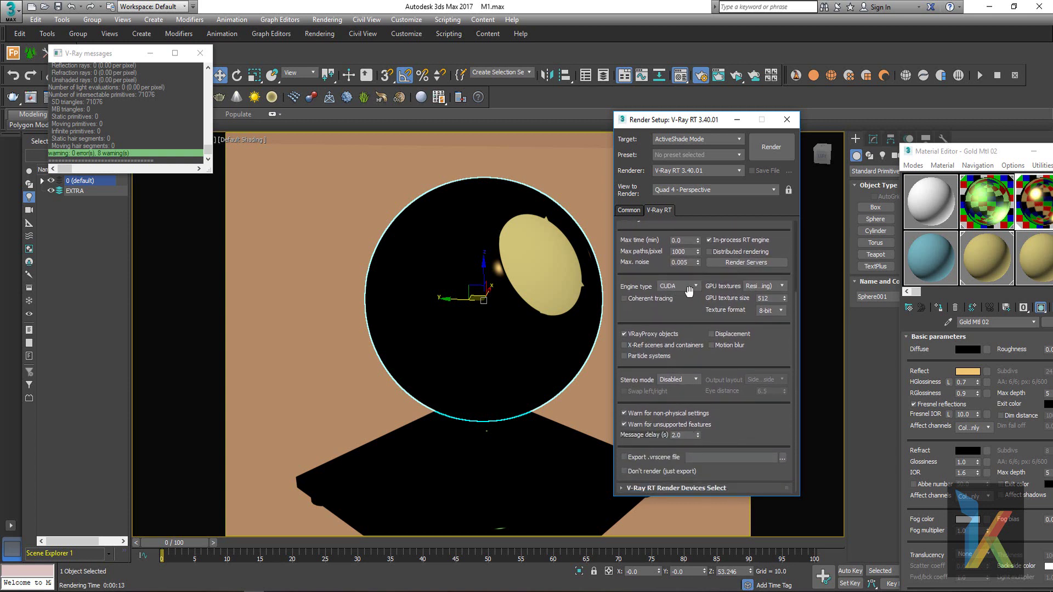
{"action": "left_click", "coordinate": [623, 488]}
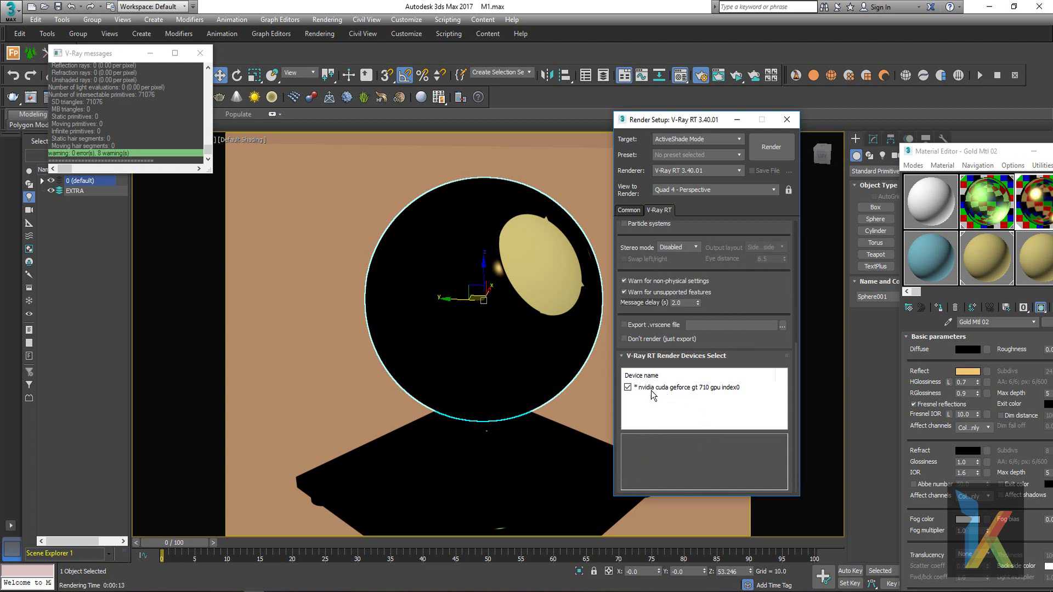
{"action": "left_click", "coordinate": [726, 390]}
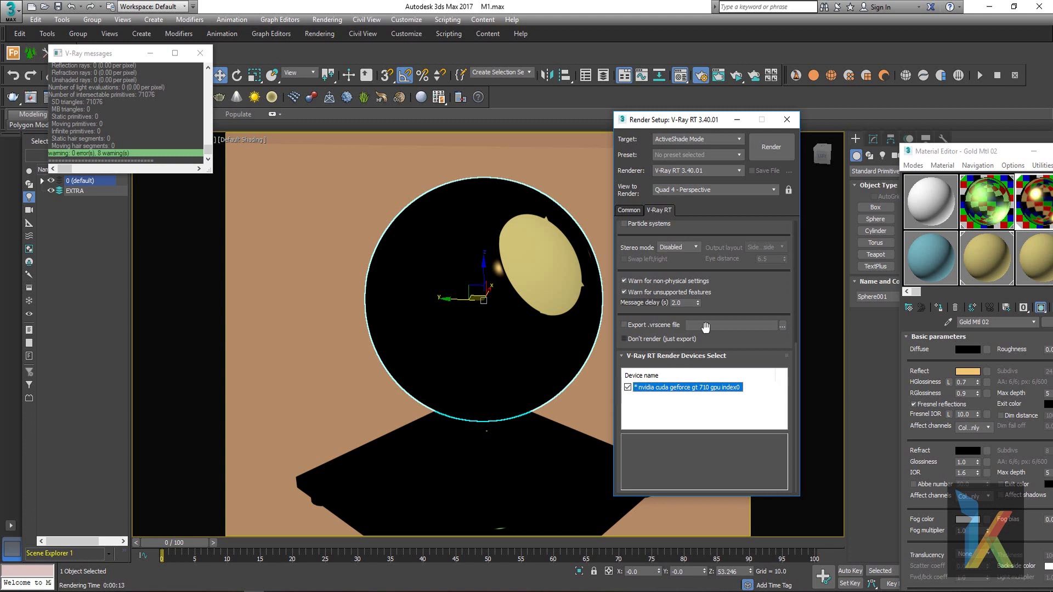
Switch the V-Ray RT engine type to OpenCL and check its render device list
{"action": "scroll", "coordinate": [697, 326], "scroll_direction": "up", "scroll_amount": 5}
{"action": "scroll", "coordinate": [689, 299], "scroll_direction": "up", "scroll_amount": 3}
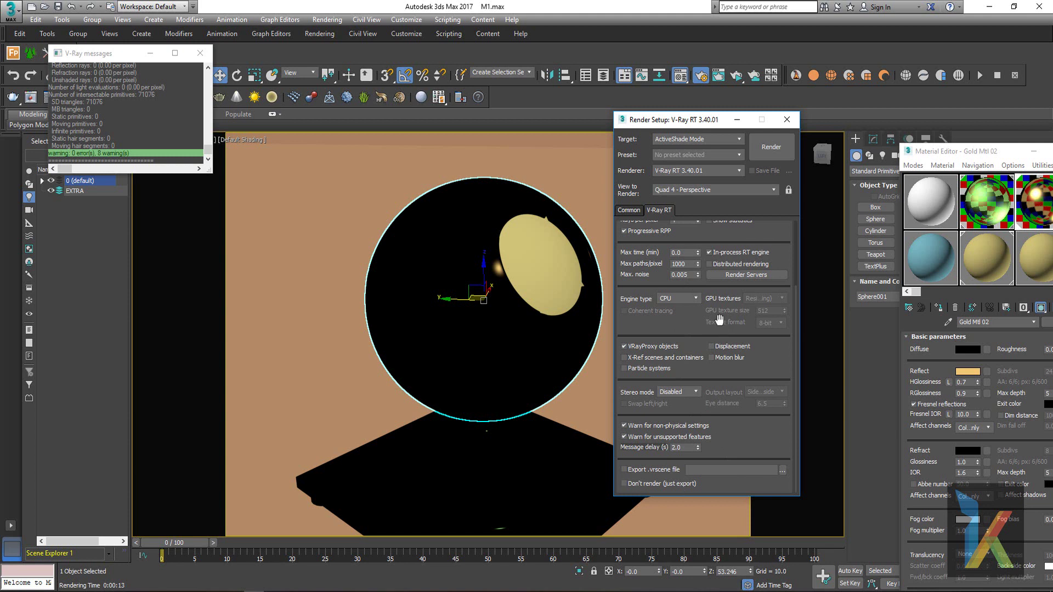
{"action": "left_click", "coordinate": [697, 298]}
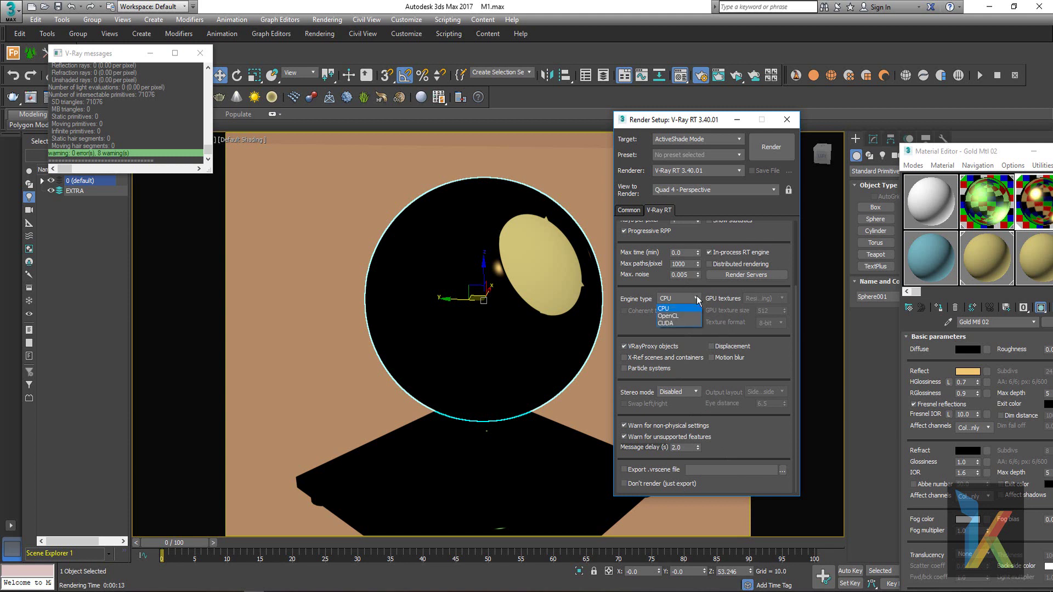
{"action": "left_click", "coordinate": [689, 316]}
{"action": "scroll", "coordinate": [744, 343], "scroll_direction": "down", "scroll_amount": 1}
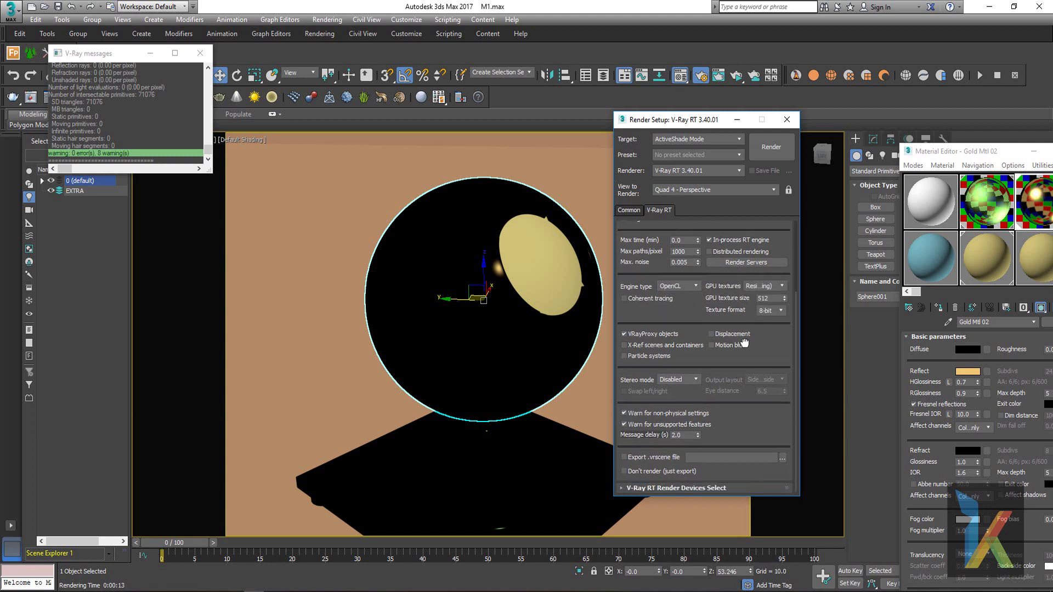
{"action": "left_click", "coordinate": [623, 488]}
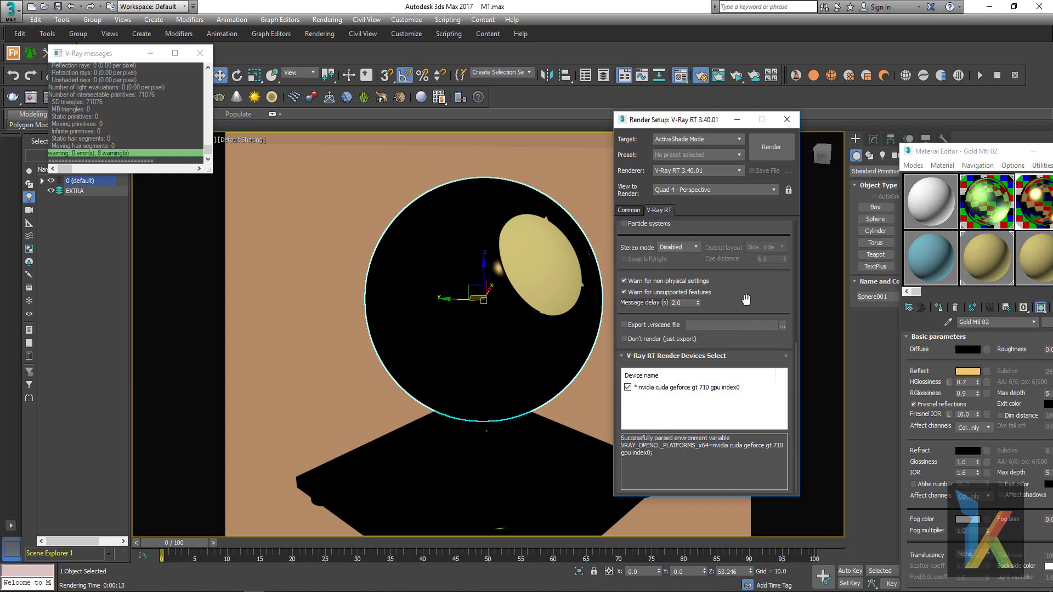
Set the V-Ray RT engine type to CUDA and check the render device selection
{"action": "left_click_drag", "start_coordinate": [746, 299], "coordinate": [756, 404]}
{"action": "left_click", "coordinate": [678, 258]}
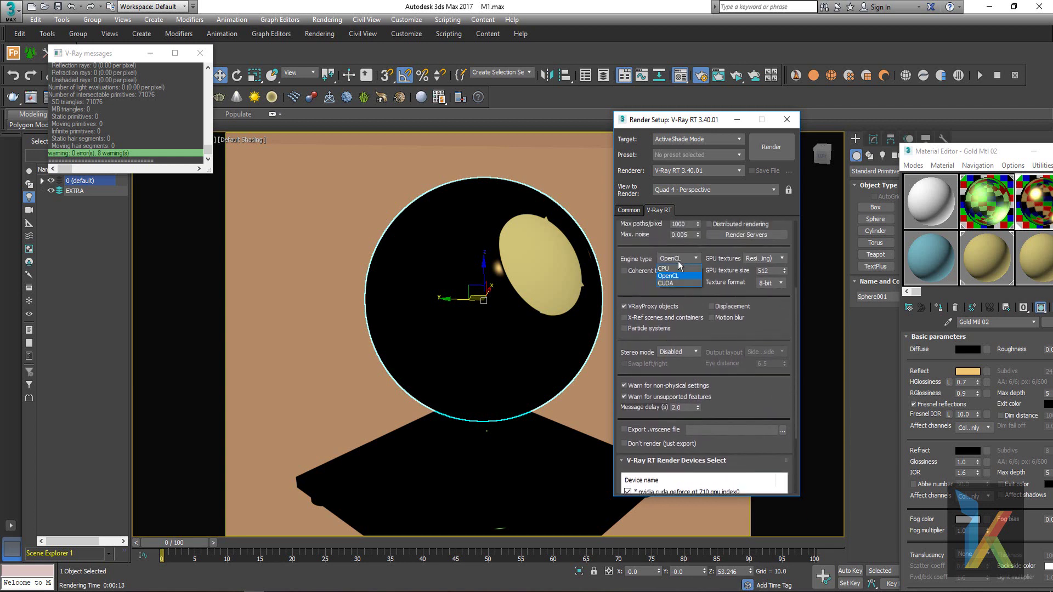
{"action": "left_click", "coordinate": [678, 280]}
{"action": "left_click_drag", "start_coordinate": [680, 281], "coordinate": [681, 198]}
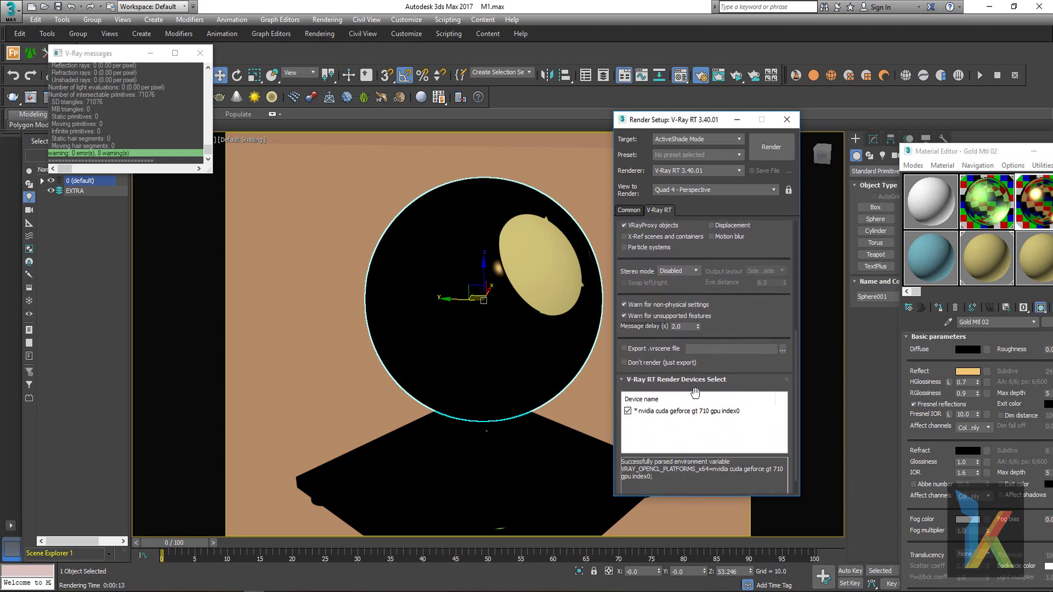
{"action": "left_click", "coordinate": [628, 380]}
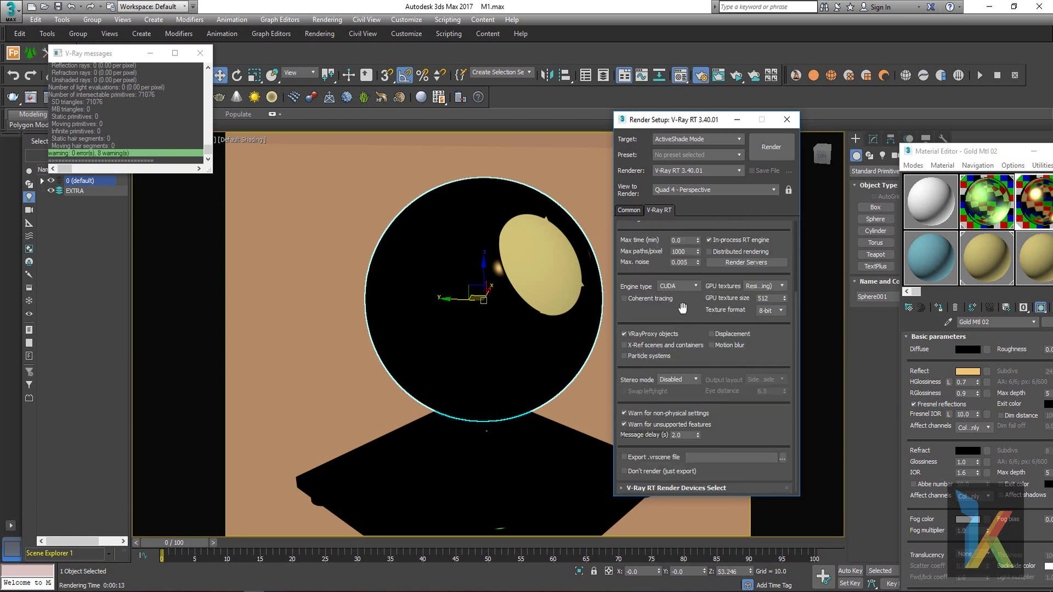
Start the ActiveShade render of the perspective view and place the V-Ray frame buffer beside the sphere
{"action": "scroll", "coordinate": [675, 316], "scroll_direction": "up", "scroll_amount": 3}
{"action": "left_click_drag", "start_coordinate": [660, 124], "coordinate": [739, 100]}
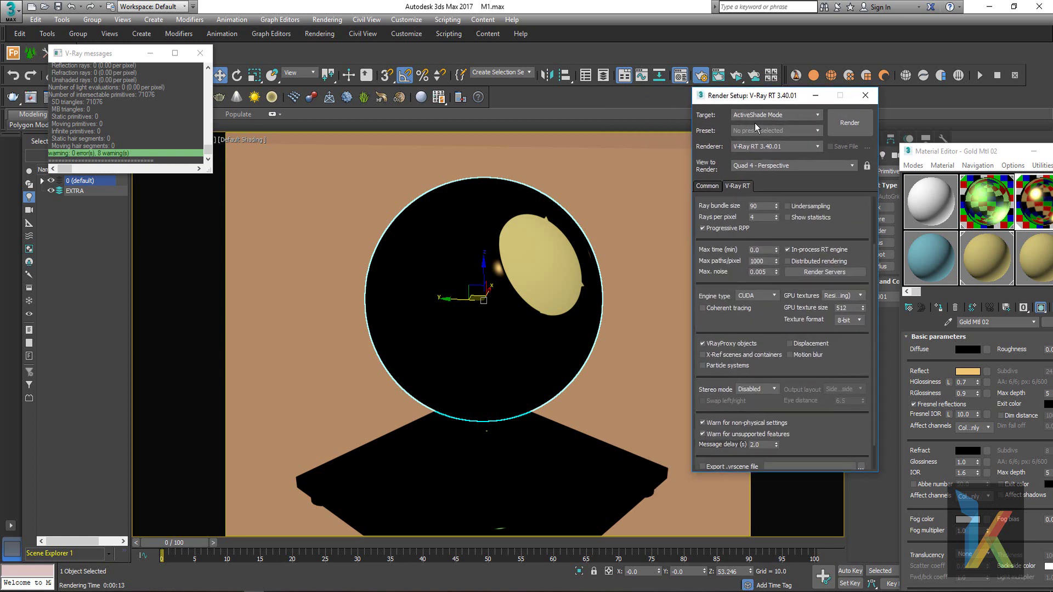
{"action": "left_click", "coordinate": [850, 128]}
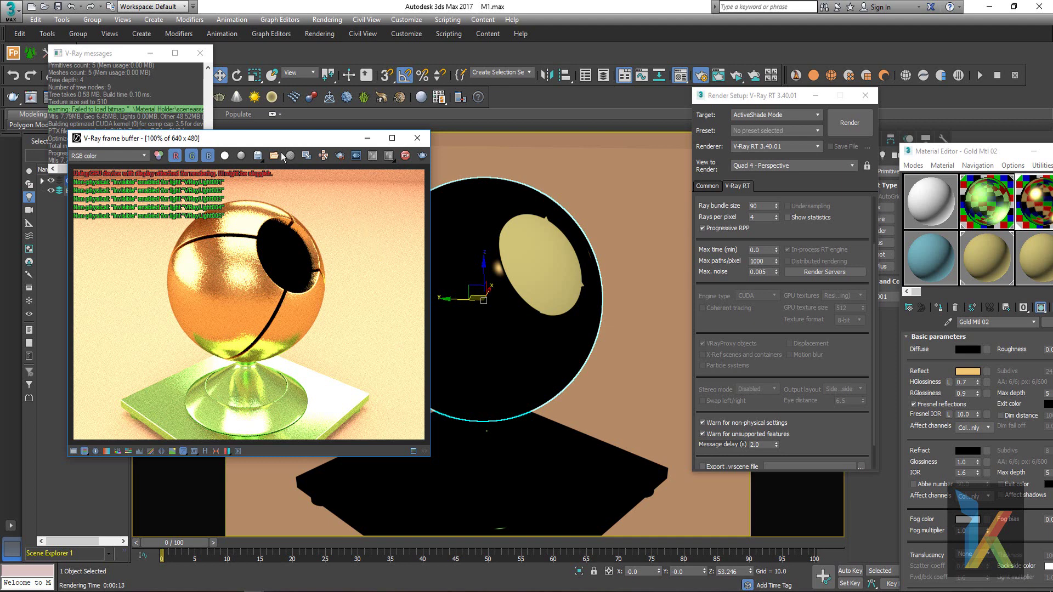
{"action": "left_click_drag", "start_coordinate": [279, 137], "coordinate": [209, 102]}
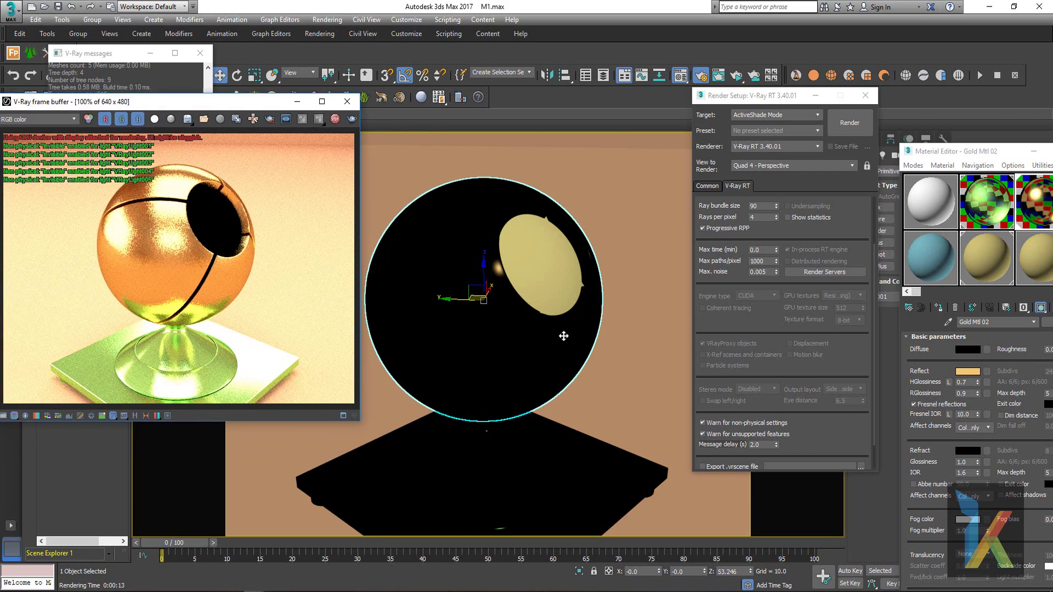
{"action": "middle_click_drag", "start_coordinate": [551, 335], "coordinate": [527, 341], "text": "alt"}
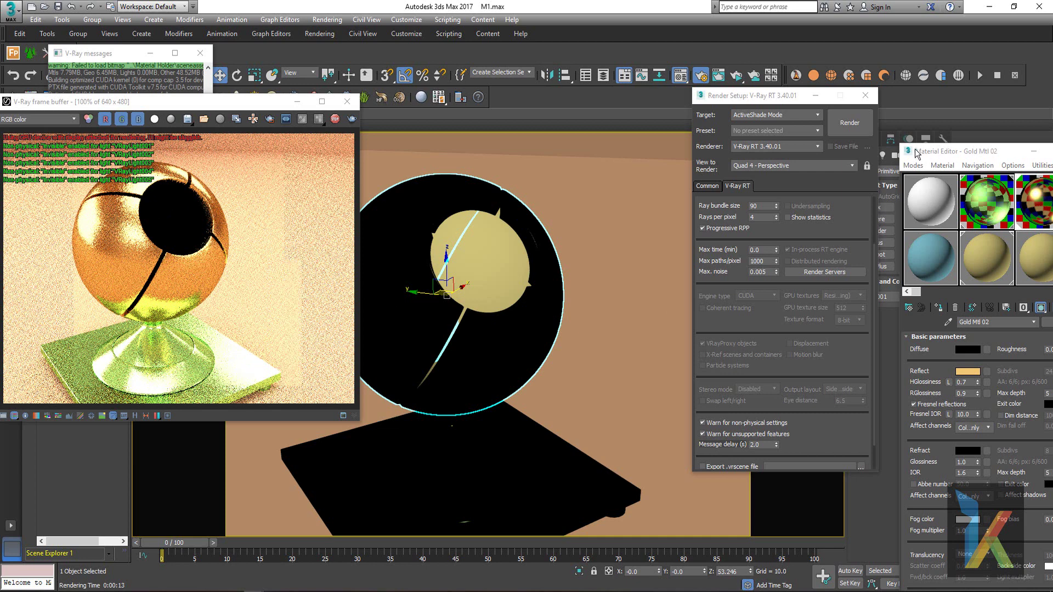
Change the reflection color of Gold Mtl 02 to dark gray, RGB 45, 45, 45, in the Material Editor
{"action": "left_click_drag", "start_coordinate": [996, 151], "coordinate": [859, 147]}
{"action": "left_click_drag", "start_coordinate": [789, 121], "coordinate": [785, 120]}
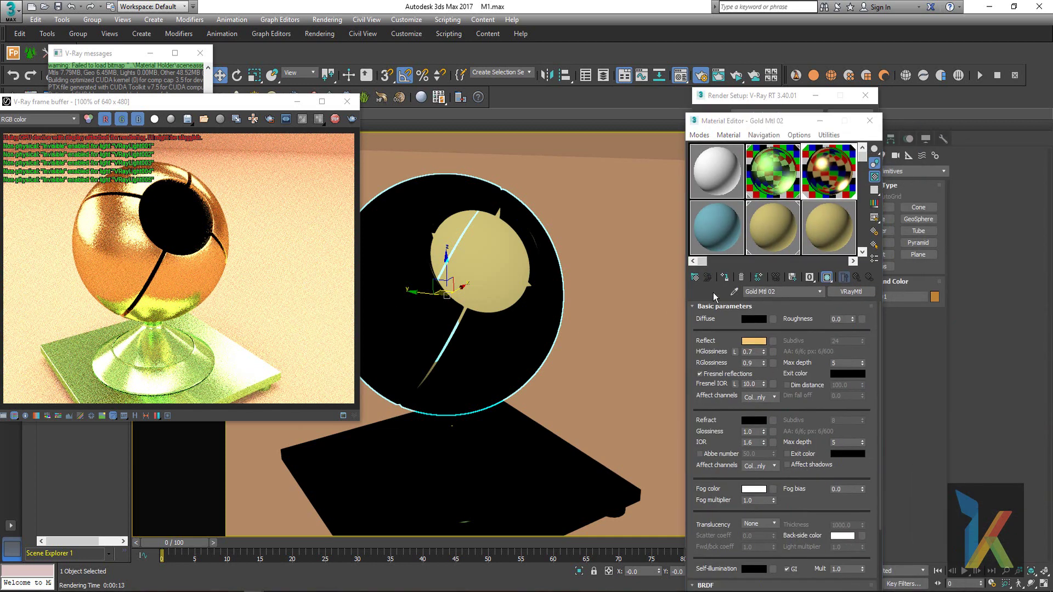
{"action": "left_click", "coordinate": [753, 341]}
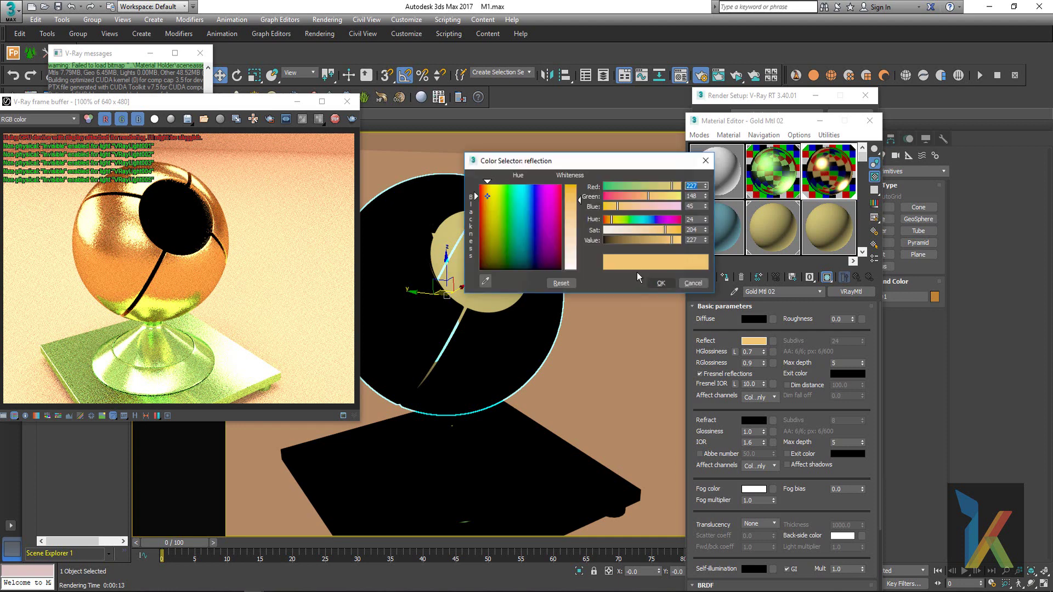
{"action": "left_click", "coordinate": [548, 269]}
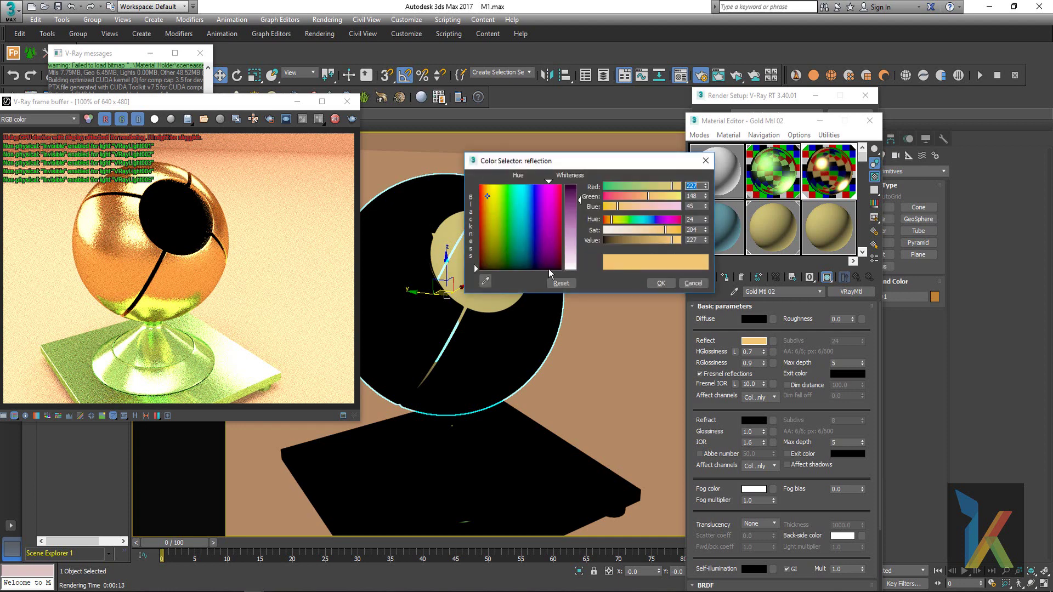
{"action": "left_click", "coordinate": [479, 270]}
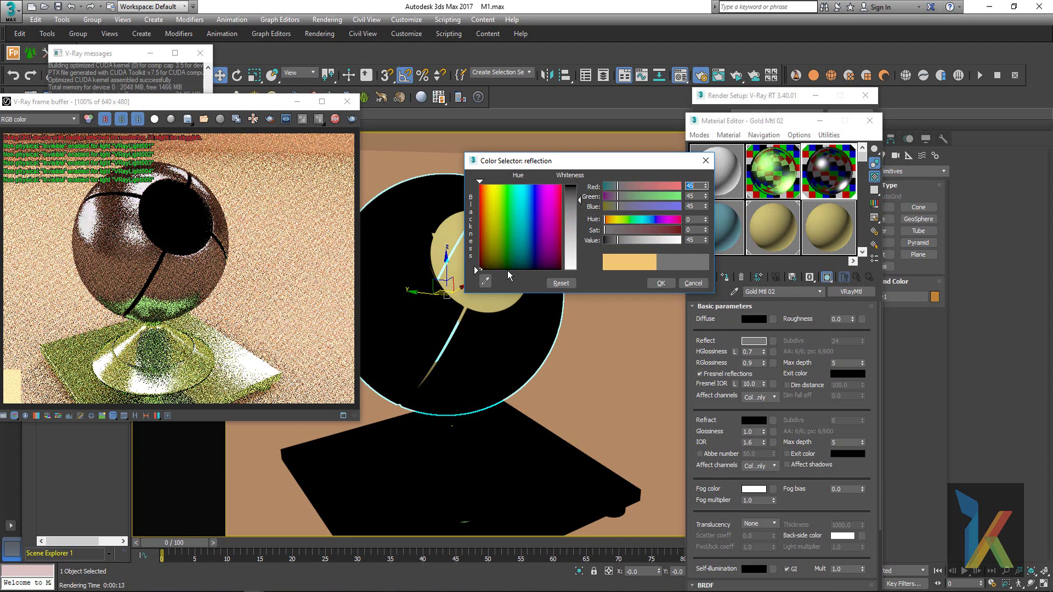
{"action": "left_click", "coordinate": [662, 284]}
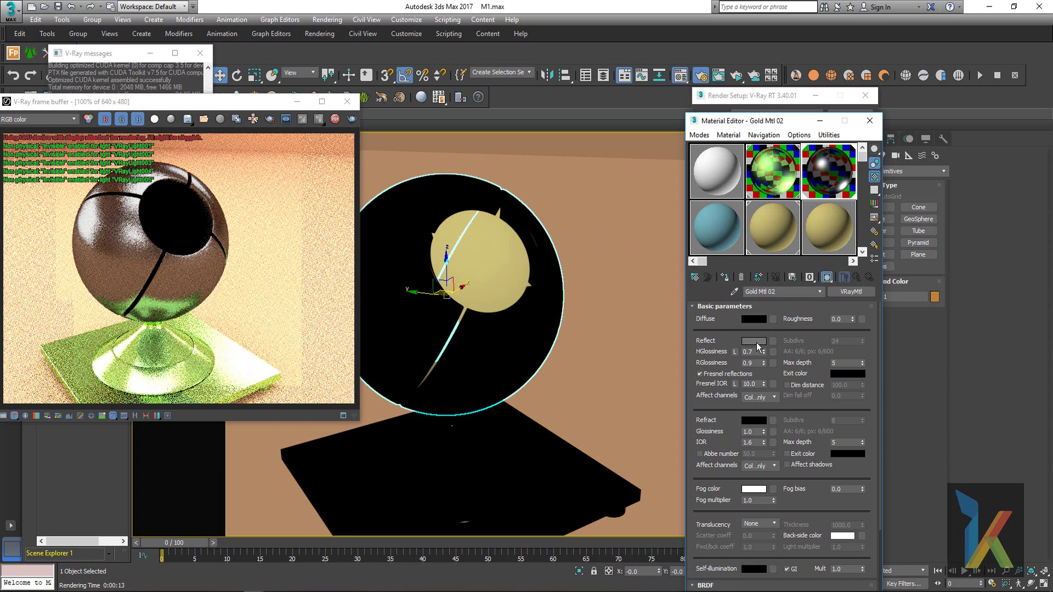
Give Gold Mtl 02 a light orange-gold reflection color
{"action": "left_click", "coordinate": [759, 346]}
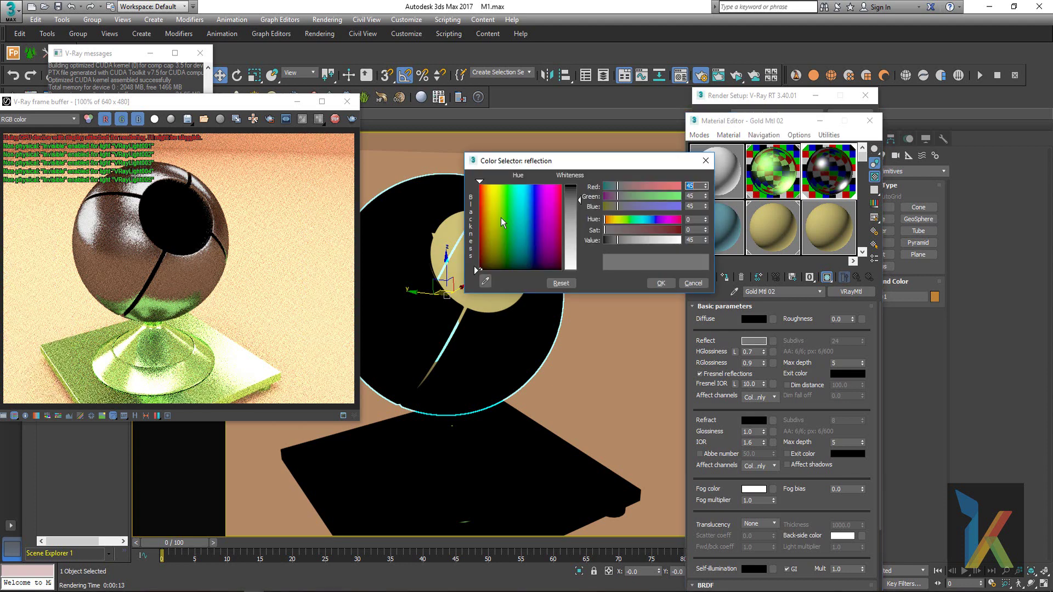
{"action": "left_click", "coordinate": [485, 205]}
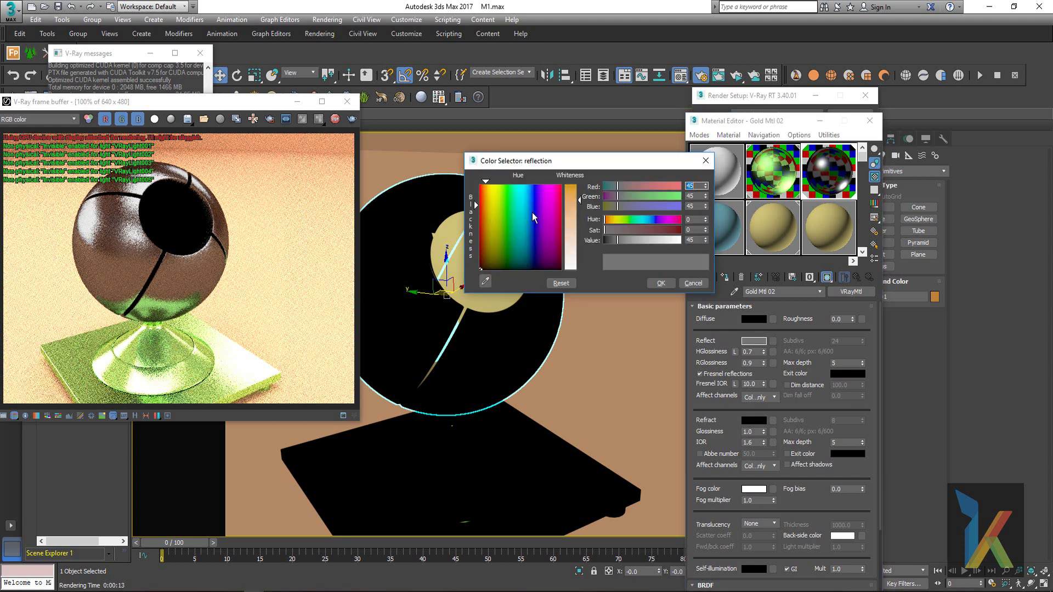
{"action": "left_click", "coordinate": [659, 283]}
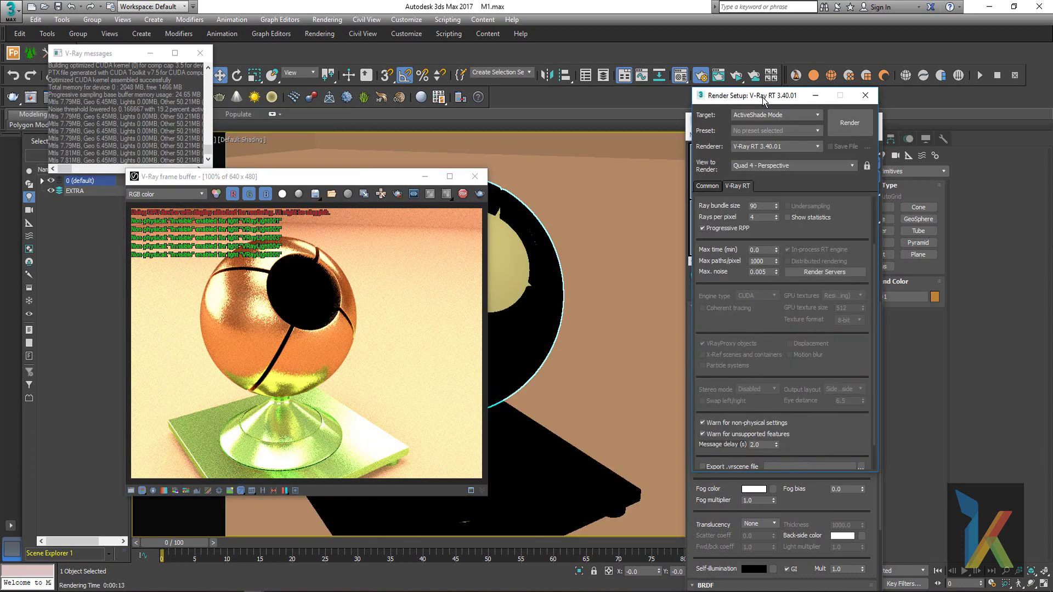
Set the V-Ray RT ray bundle size to 40
{"action": "left_click_drag", "start_coordinate": [762, 97], "coordinate": [585, 114]}
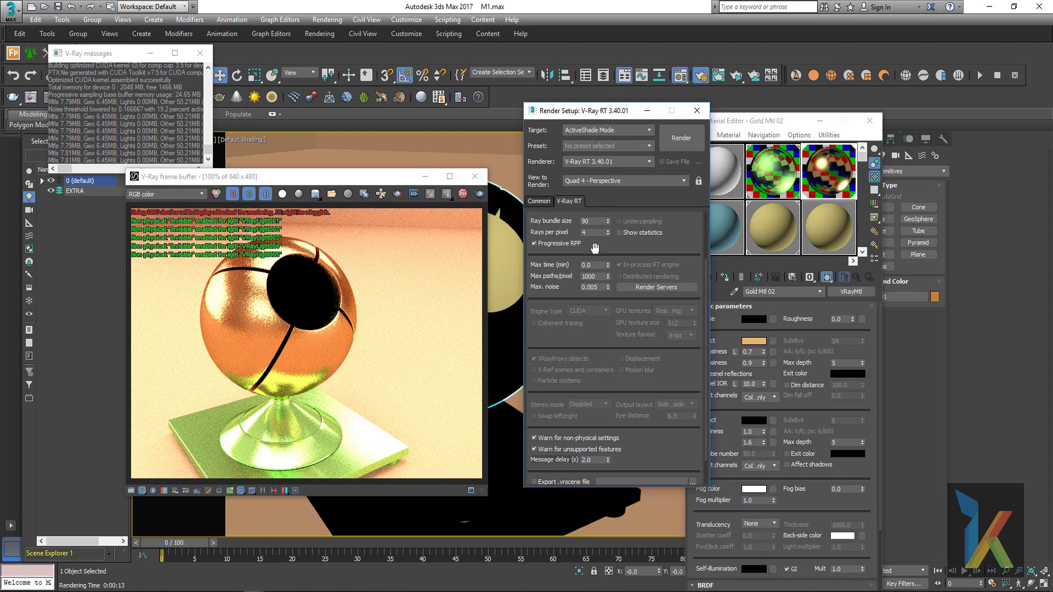
{"action": "scroll", "coordinate": [590, 253], "scroll_direction": "up", "scroll_amount": 1}
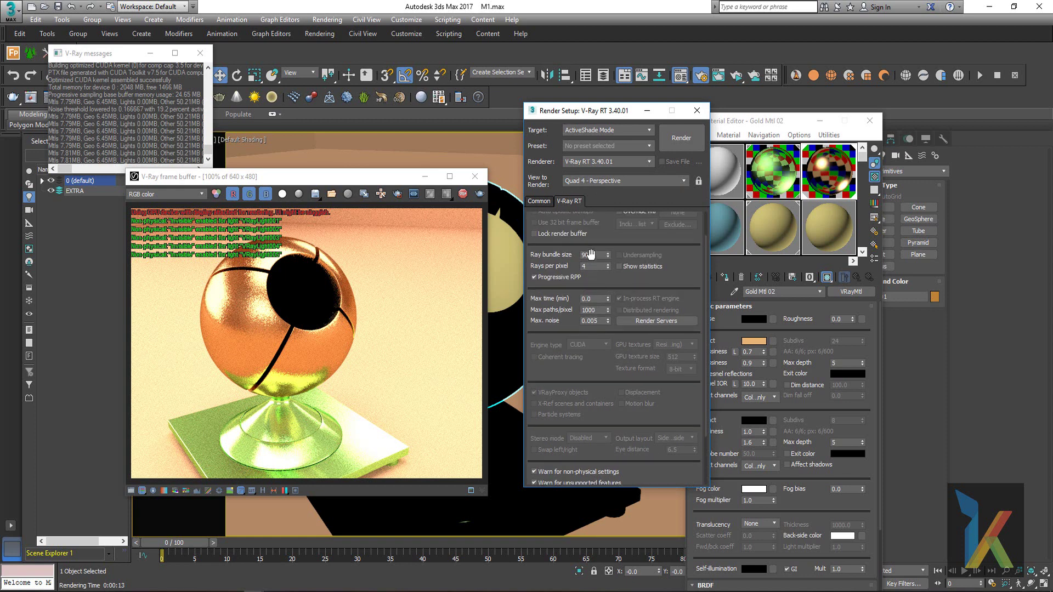
{"action": "double_click", "coordinate": [591, 255]}
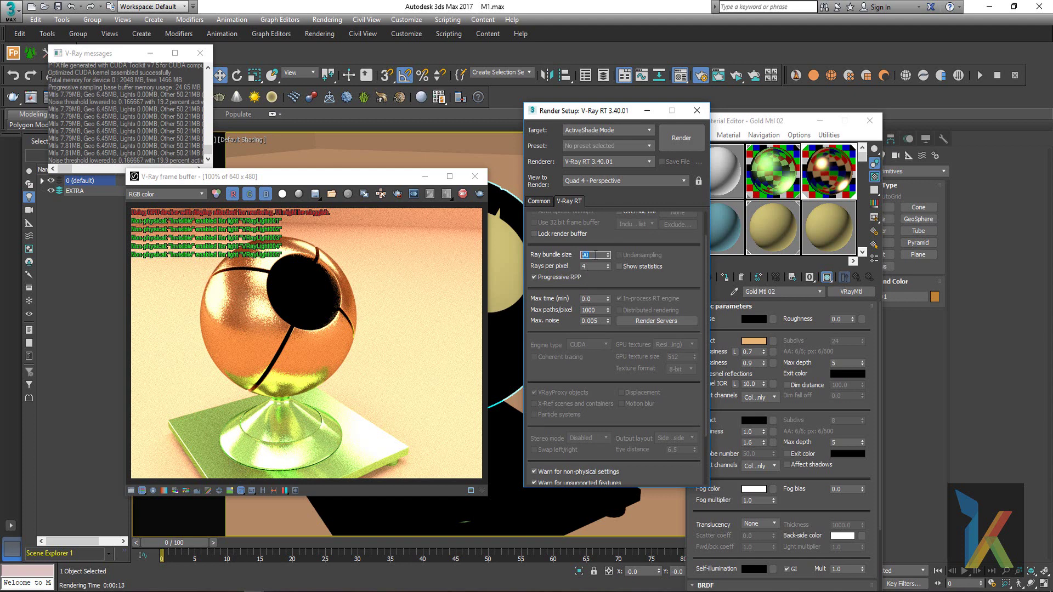
{"action": "type", "text": "4"}
{"action": "key", "text": "Return"}
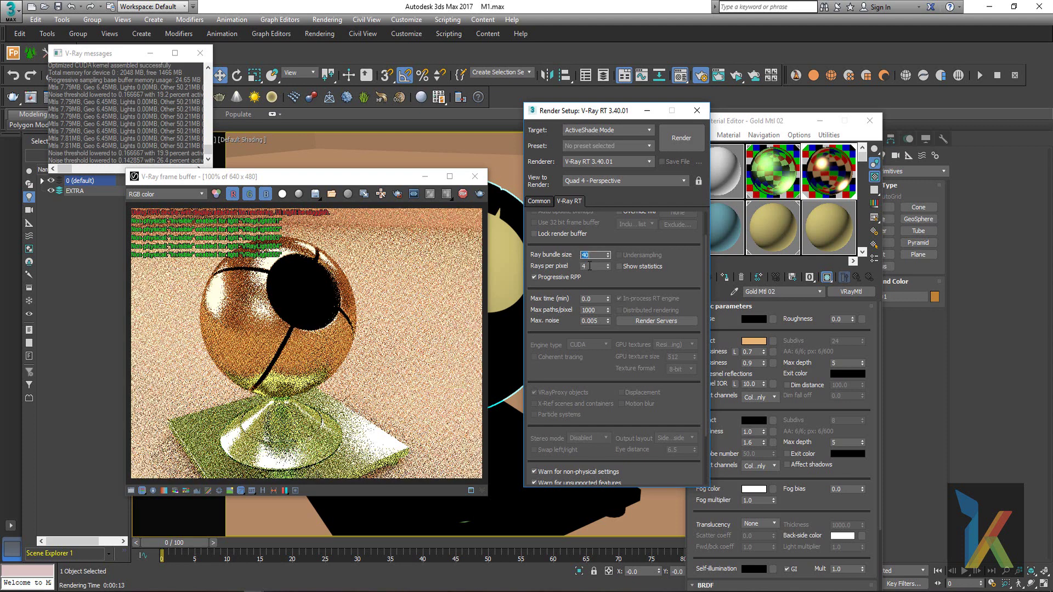
Set V-Ray RT rays per pixel to 2 and move the Render Setup and frame buffer windows off the sphere
{"action": "key", "text": "Tab"}
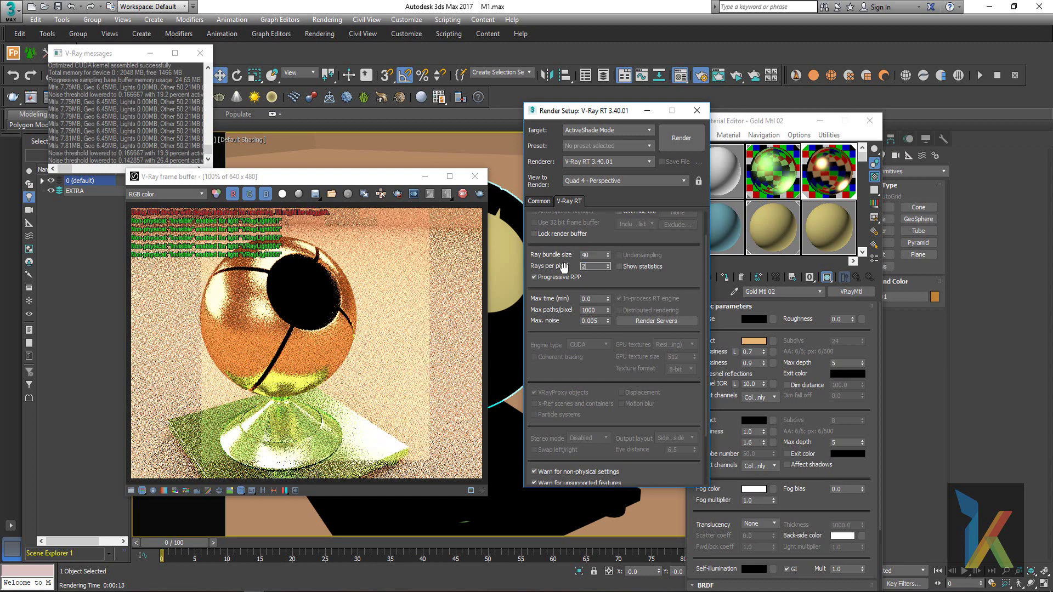
{"action": "type", "text": "2"}
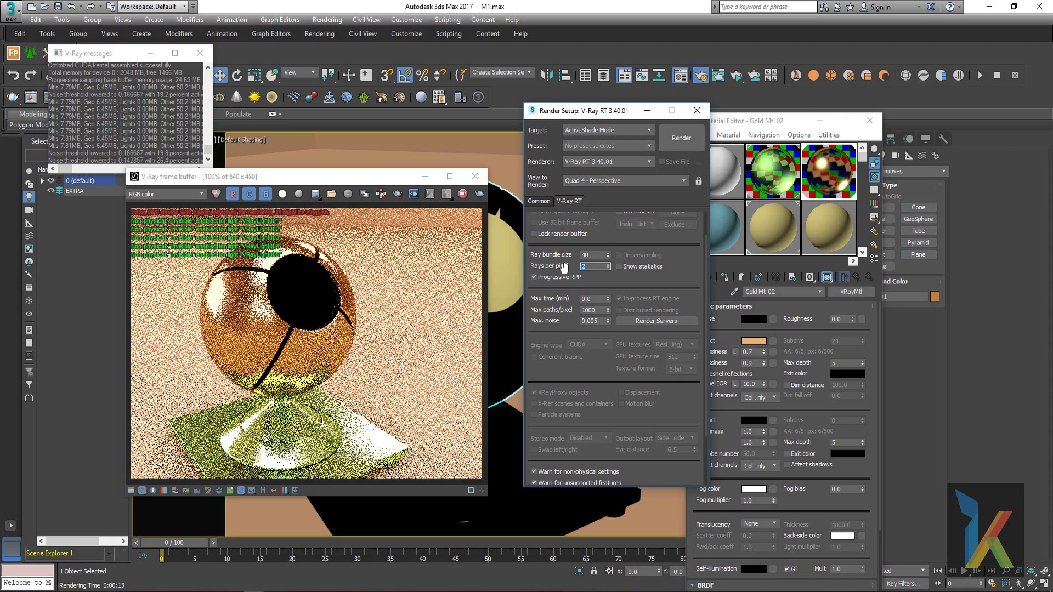
{"action": "left_click_drag", "start_coordinate": [646, 133], "coordinate": [904, 129]}
{"action": "left_click_drag", "start_coordinate": [340, 182], "coordinate": [228, 136]}
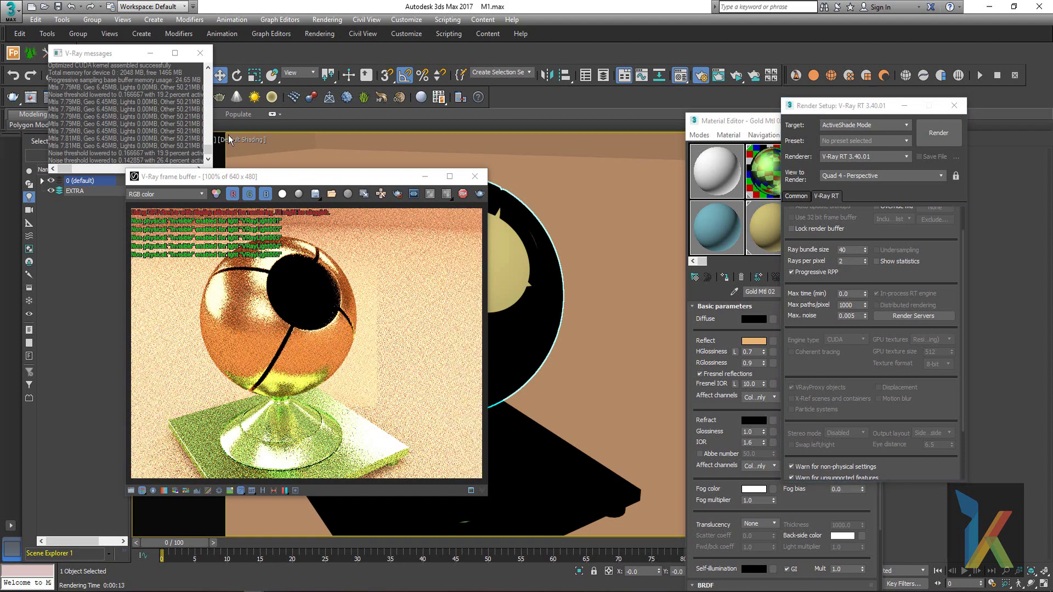
Set the V-Ray RT maximum noise to 0.5 and orbit the perspective view to refresh the ActiveShade render
{"action": "middle_click_drag", "start_coordinate": [472, 335], "coordinate": [482, 338], "text": "alt"}
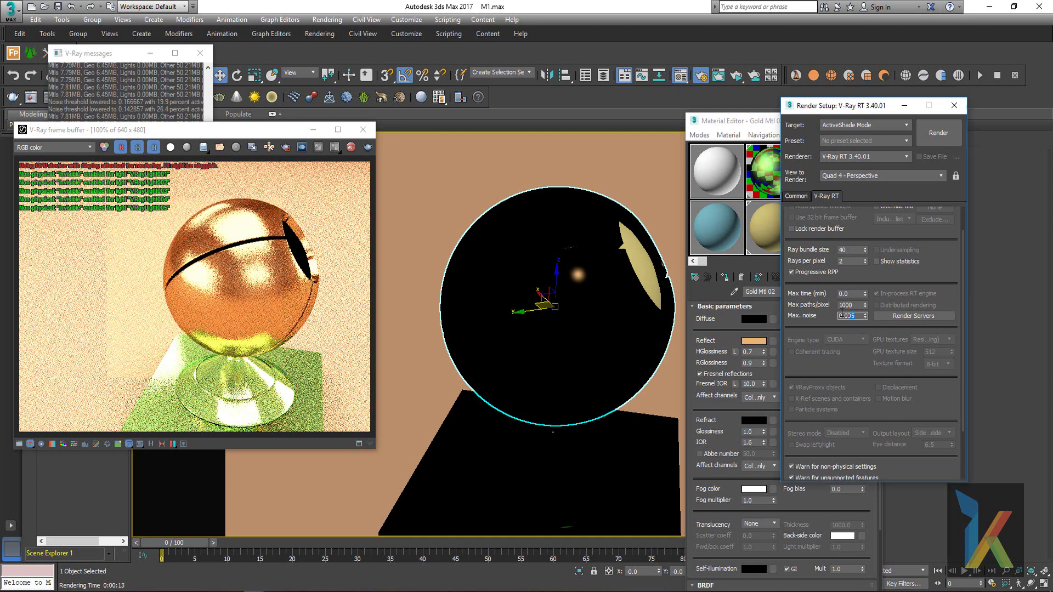
{"action": "left_click_drag", "start_coordinate": [858, 316], "coordinate": [825, 314]}
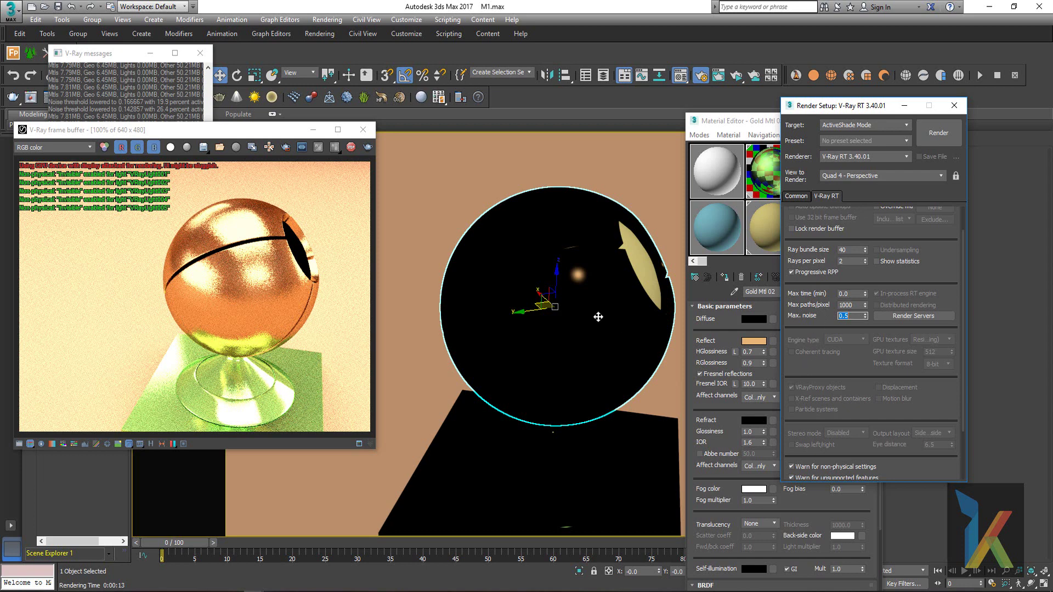
{"action": "left_click_drag", "start_coordinate": [561, 320], "coordinate": [580, 305]}
{"action": "middle_click_drag", "start_coordinate": [580, 306], "coordinate": [563, 360]}
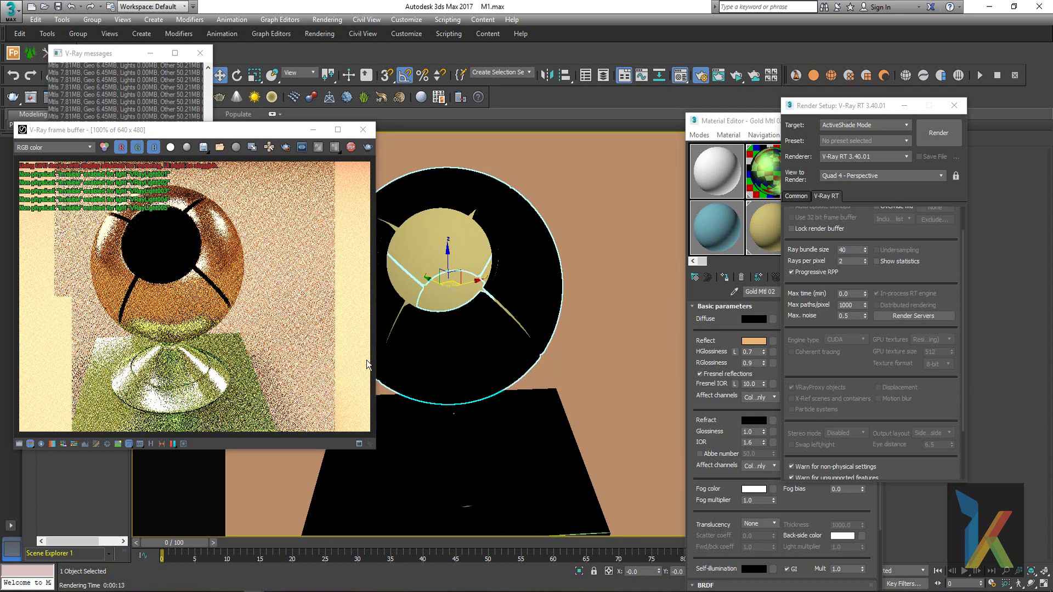
Set the V-Ray RT maximum paths per pixel to 500 and test it by orbiting the perspective view
{"action": "double_click", "coordinate": [845, 305]}
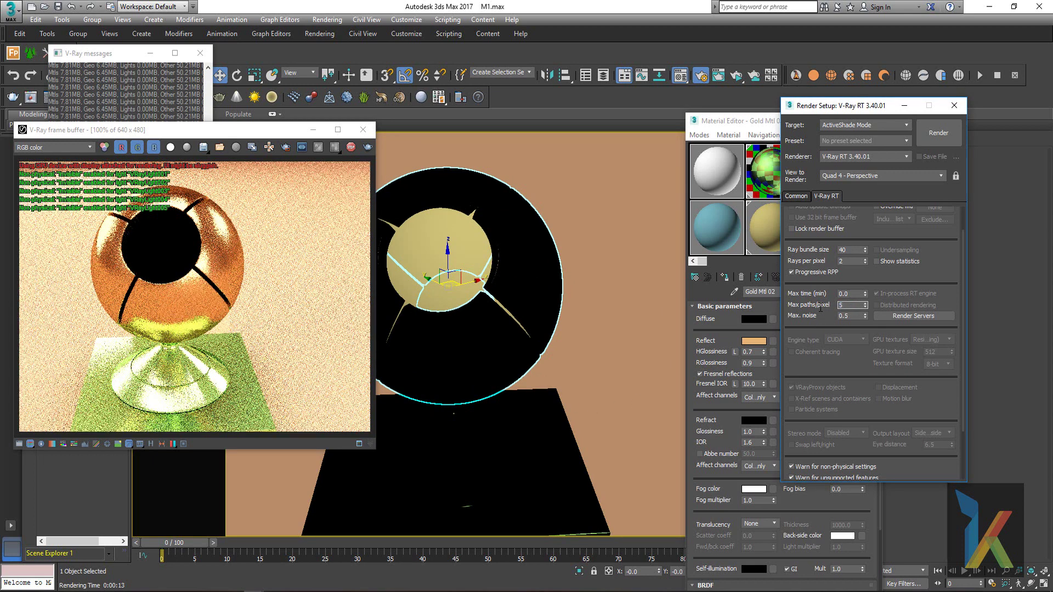
{"action": "type", "text": "500"}
{"action": "key", "text": "Return"}
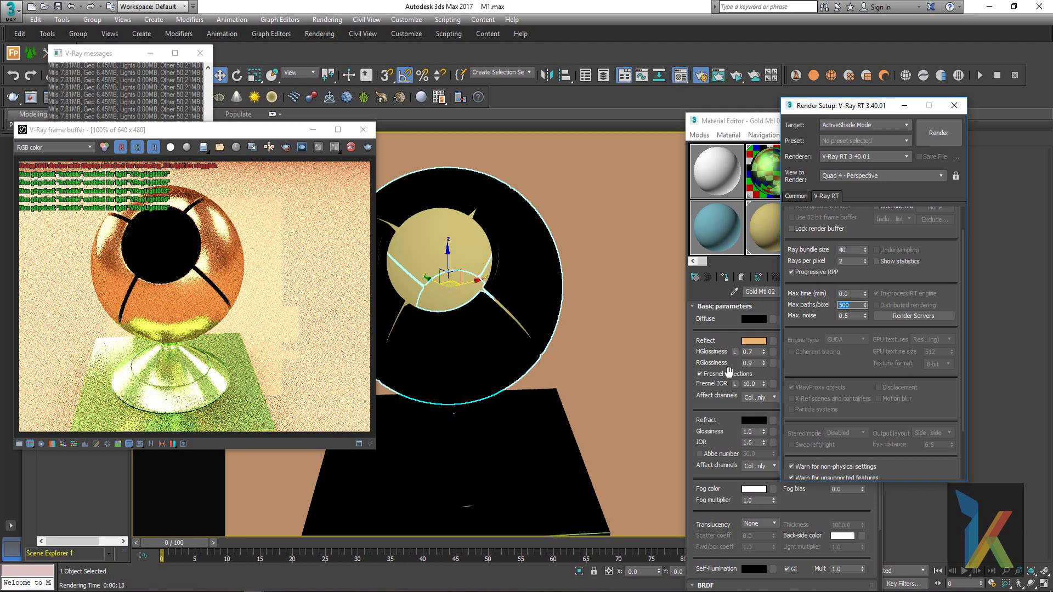
{"action": "mouse_move", "coordinate": [564, 348]}
{"action": "middle_mouse_down", "text": "alt"}
{"action": "mouse_move", "coordinate": [527, 350]}
{"action": "mouse_move", "coordinate": [558, 352]}
{"action": "middle_mouse_up", "text": "alt"}
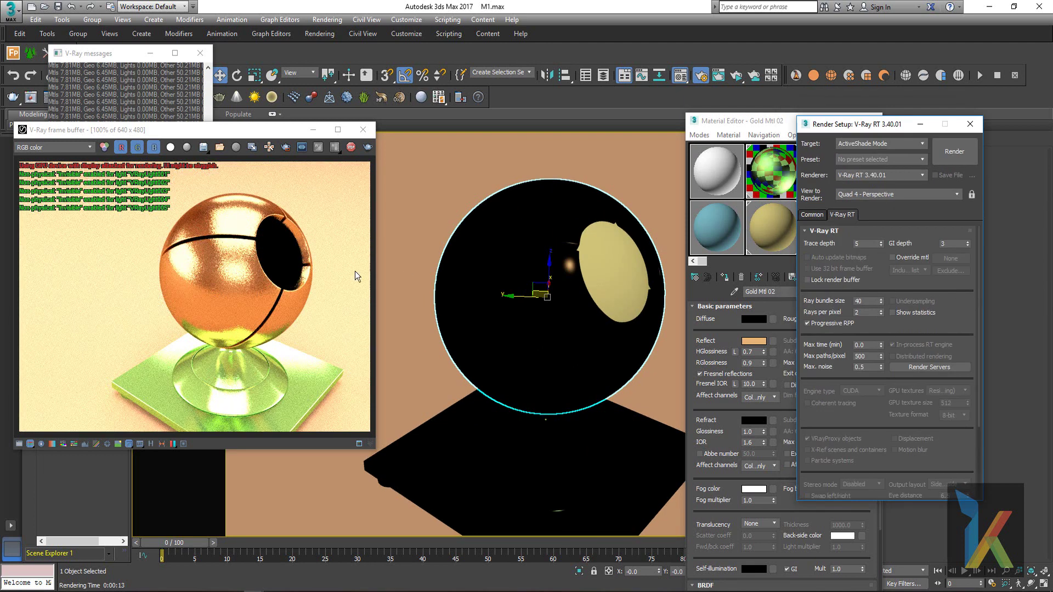
Stop the ActiveShade render and change the V-Ray RT engine type to CPU
{"action": "left_click_drag", "start_coordinate": [214, 140], "coordinate": [242, 139]}
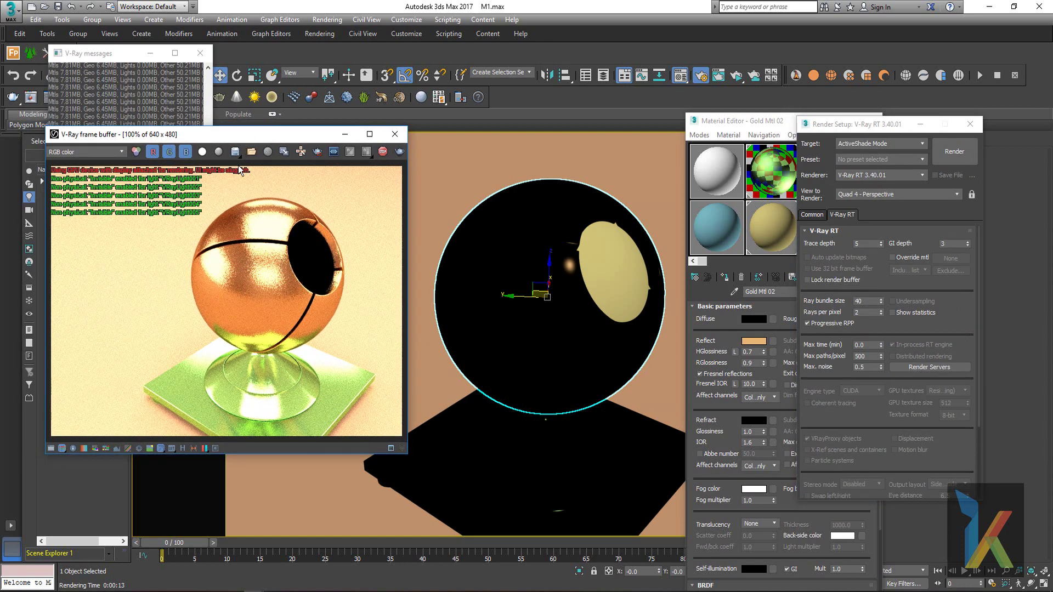
{"action": "middle_click_drag", "start_coordinate": [542, 297], "coordinate": [517, 297], "text": "alt"}
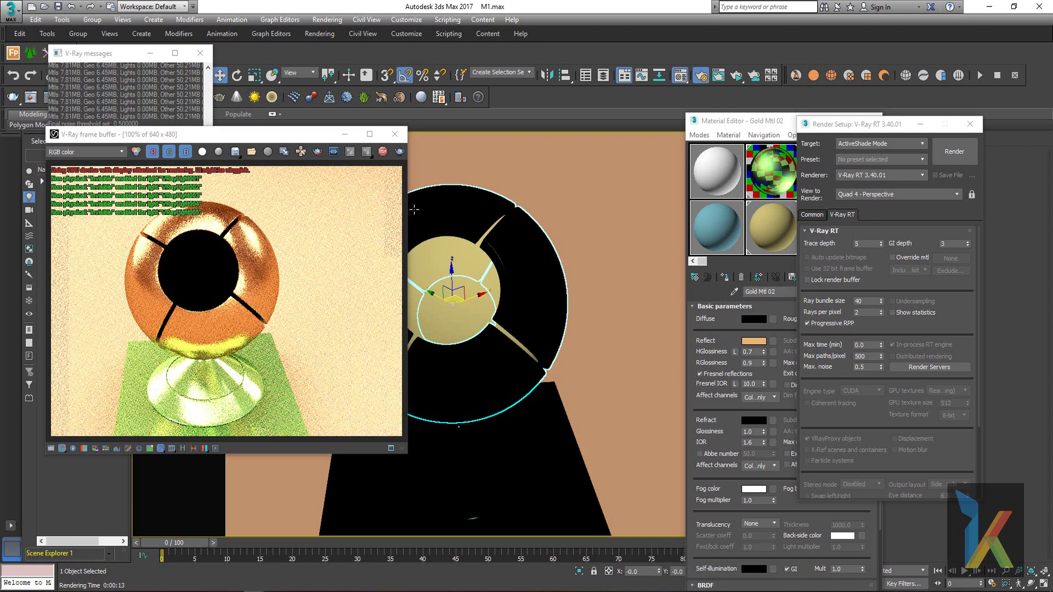
{"action": "left_click", "coordinate": [301, 137]}
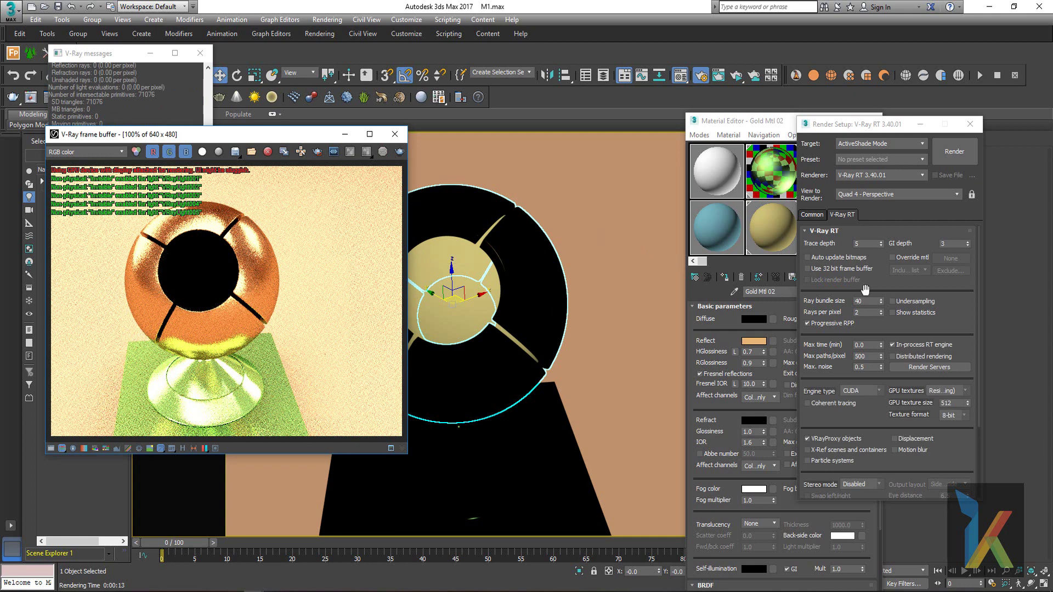
{"action": "left_click", "coordinate": [879, 391]}
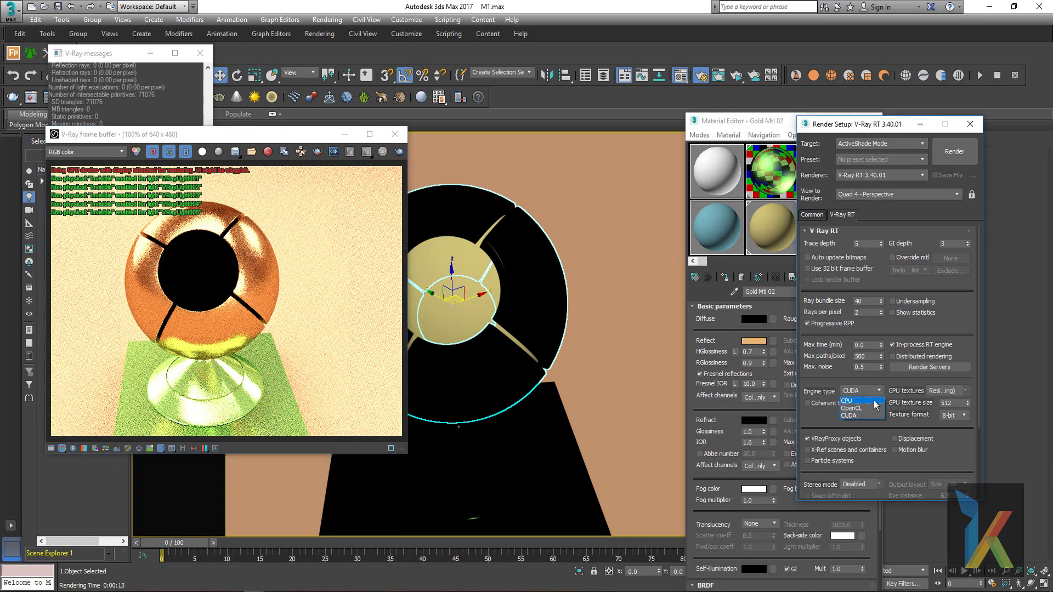
{"action": "left_click", "coordinate": [874, 401]}
{"action": "left_click_drag", "start_coordinate": [868, 415], "coordinate": [864, 347]}
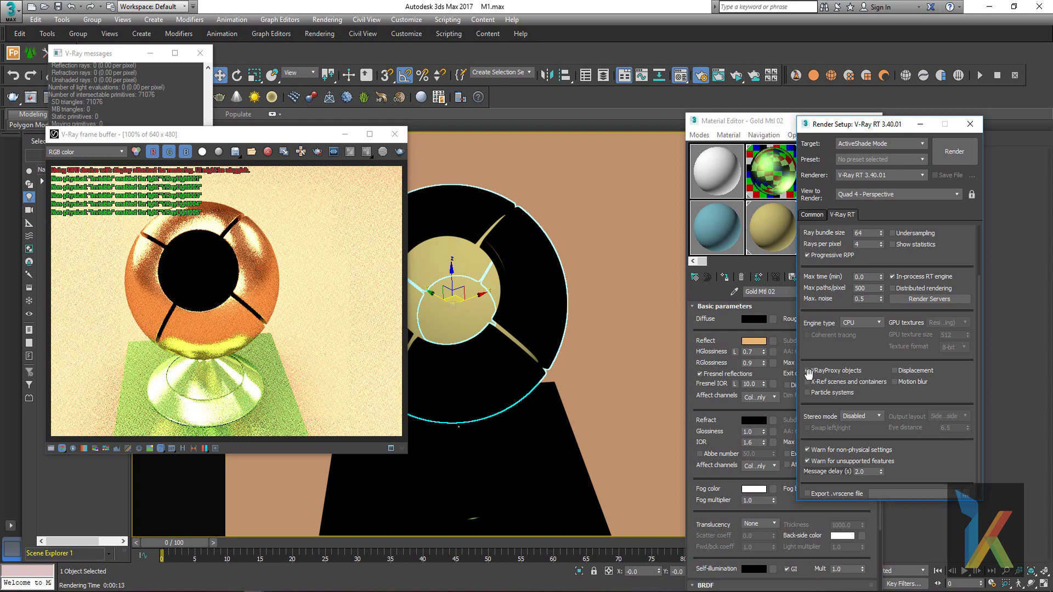
Turn off the VRayProxy objects option in the V-Ray RT settings
{"action": "left_click", "coordinate": [825, 393]}
{"action": "left_click", "coordinate": [819, 382]}
{"action": "left_click", "coordinate": [909, 382]}
{"action": "left_click", "coordinate": [910, 372]}
{"action": "left_click", "coordinate": [899, 383]}
{"action": "left_click", "coordinate": [894, 371]}
{"action": "left_click", "coordinate": [832, 375]}
{"action": "scroll", "coordinate": [812, 411], "scroll_direction": "down", "scroll_amount": 1}
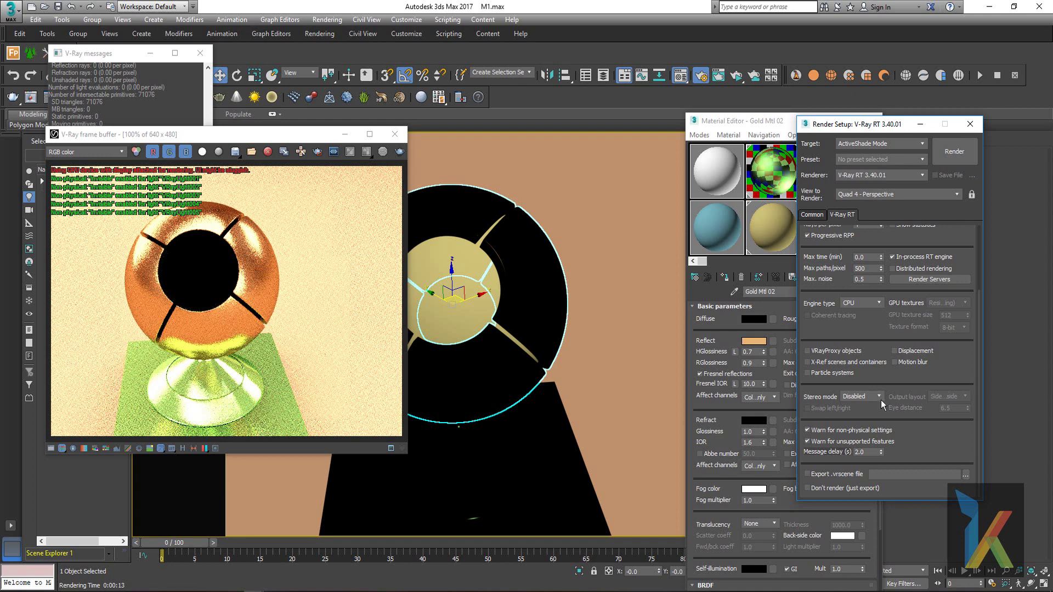
Clear all frame buffer channels, close the buffer, and start an ActiveShade render of the perspective view from several angles
{"action": "left_click_drag", "start_coordinate": [870, 329], "coordinate": [873, 343]}
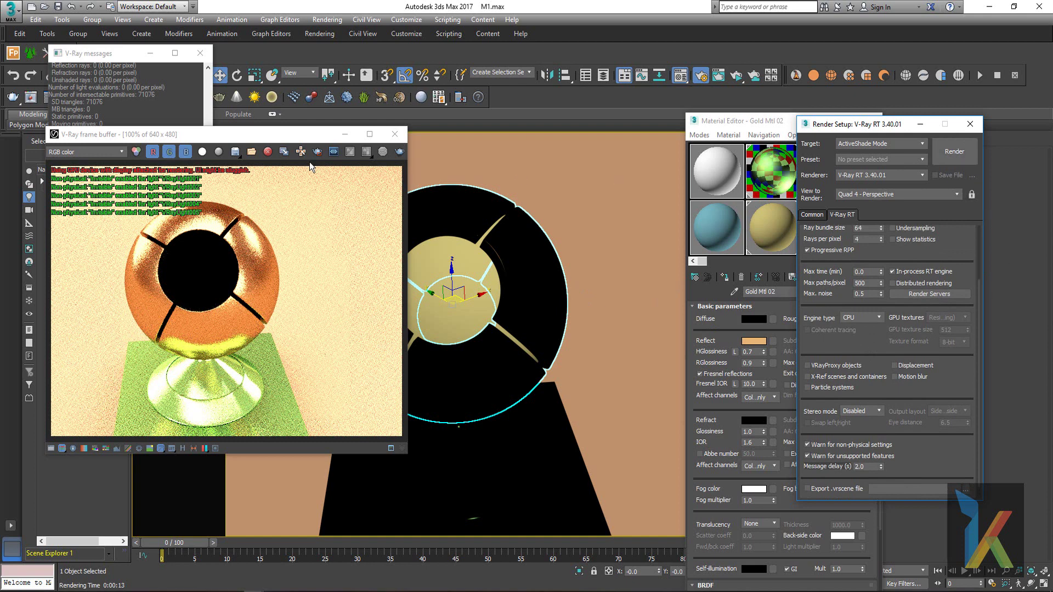
{"action": "left_click", "coordinate": [268, 152]}
{"action": "left_click", "coordinate": [532, 334]}
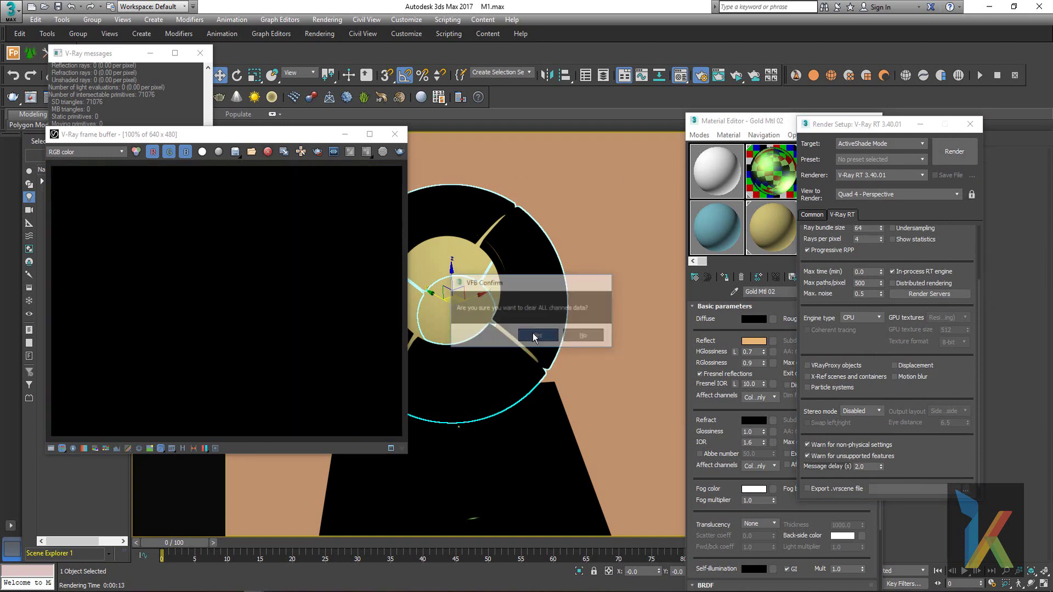
{"action": "left_click", "coordinate": [395, 134]}
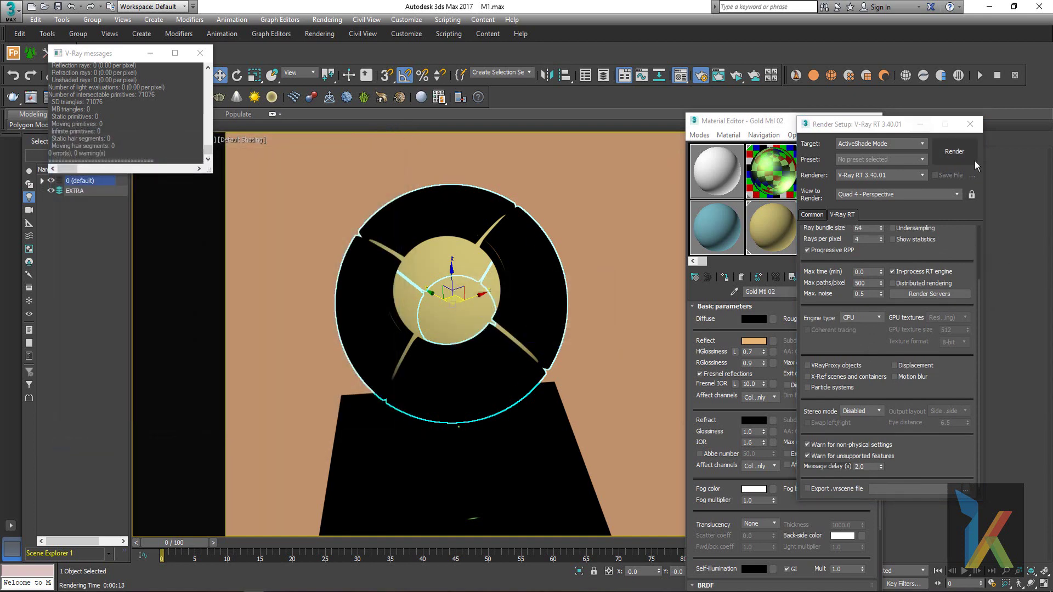
{"action": "left_click", "coordinate": [959, 152]}
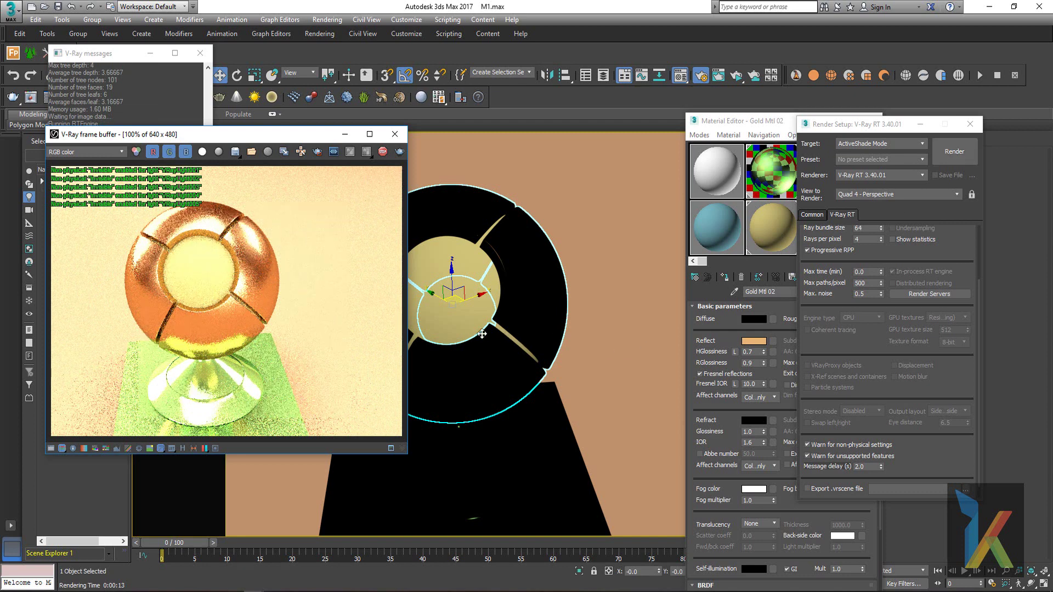
{"action": "middle_click_drag", "start_coordinate": [484, 335], "coordinate": [534, 329], "text": "alt"}
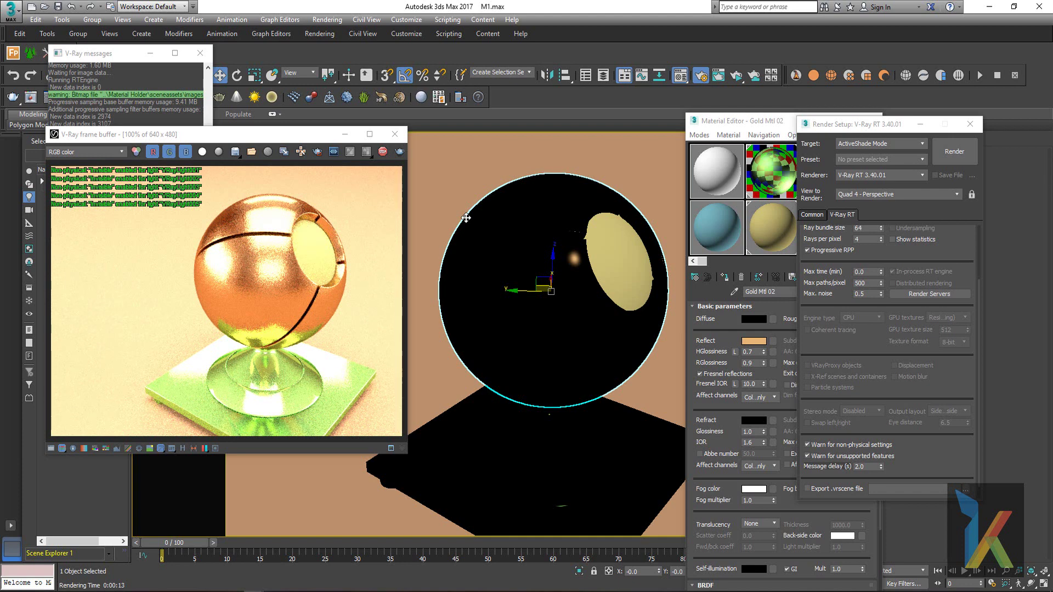
{"action": "left_click_drag", "start_coordinate": [546, 308], "coordinate": [581, 278]}
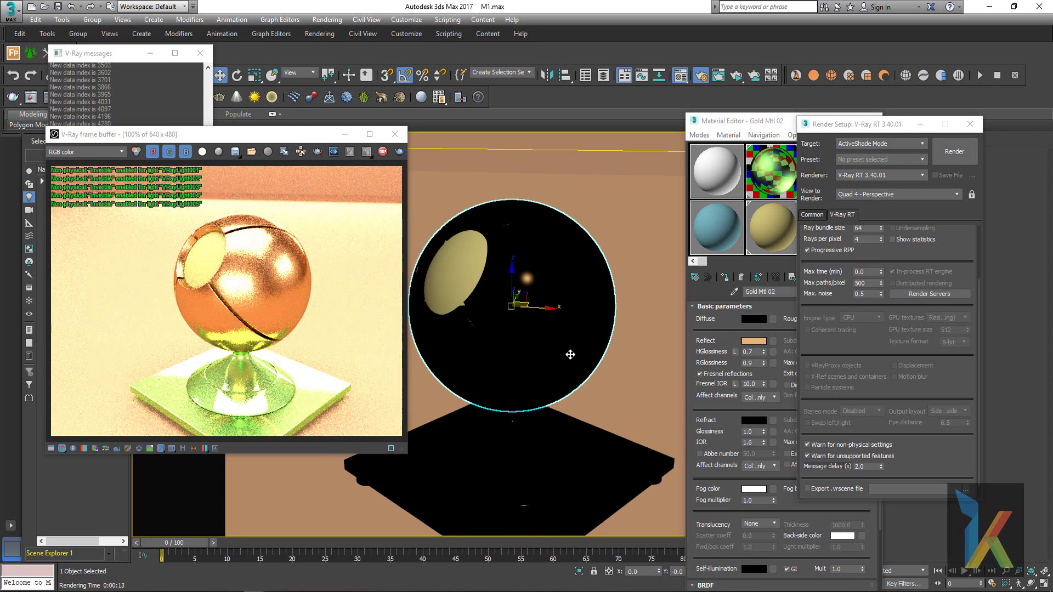
Minimize the V-Ray messages window and place the frame buffer beside the sphere to compare the render from other angles
{"action": "left_click_drag", "start_coordinate": [258, 136], "coordinate": [464, 154]}
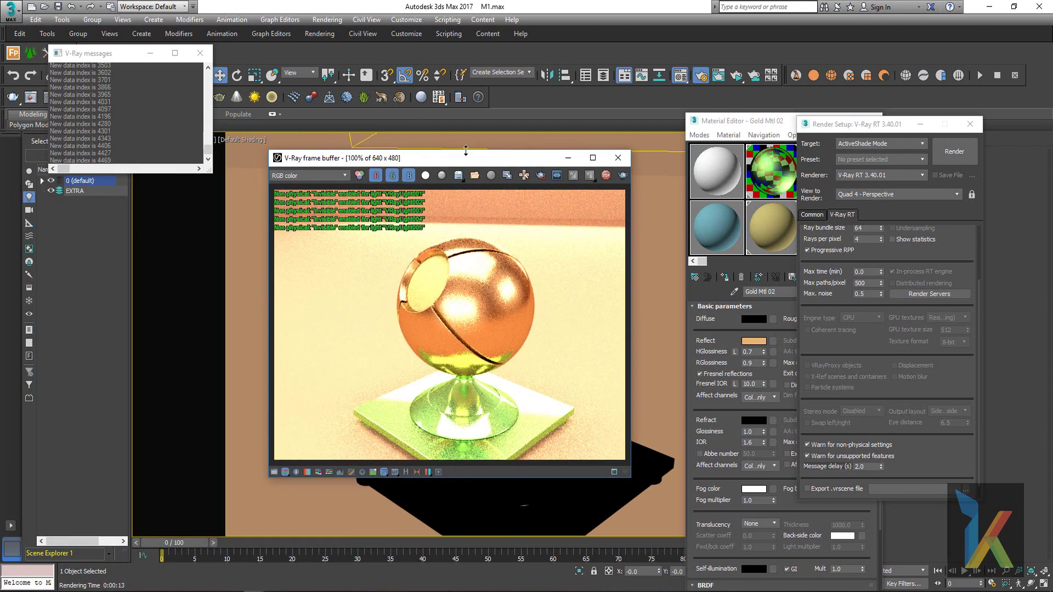
{"action": "left_click", "coordinate": [152, 54]}
{"action": "left_click", "coordinate": [155, 140]}
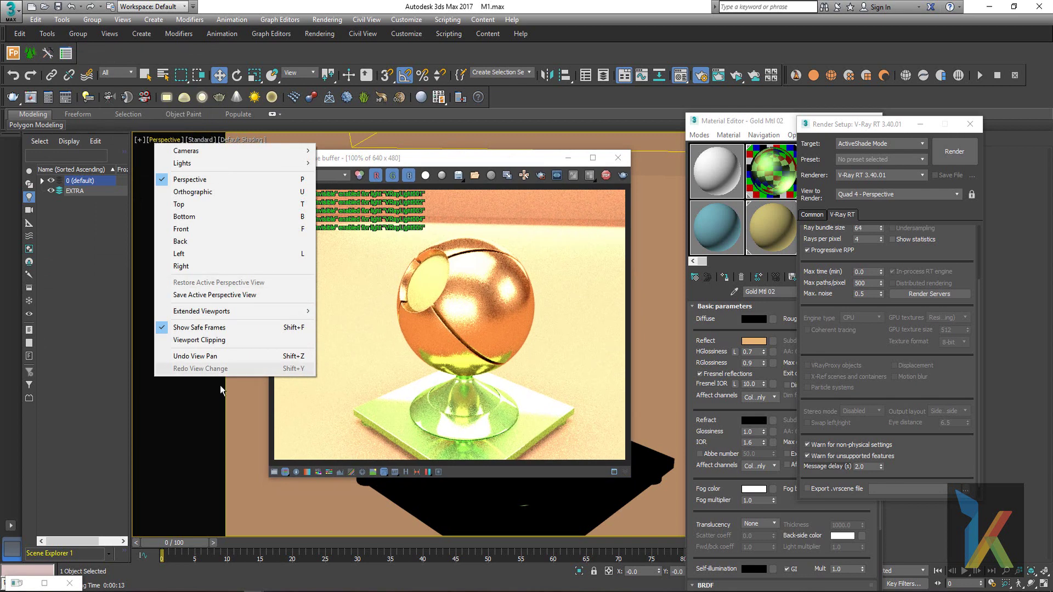
{"action": "left_click", "coordinate": [429, 161]}
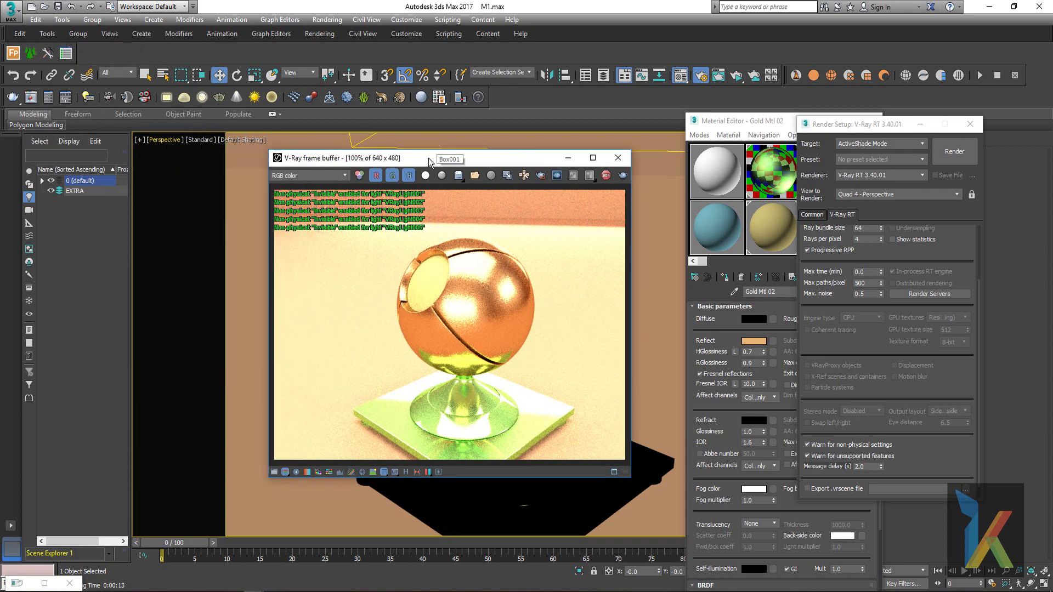
{"action": "left_click_drag", "start_coordinate": [429, 158], "coordinate": [296, 144]}
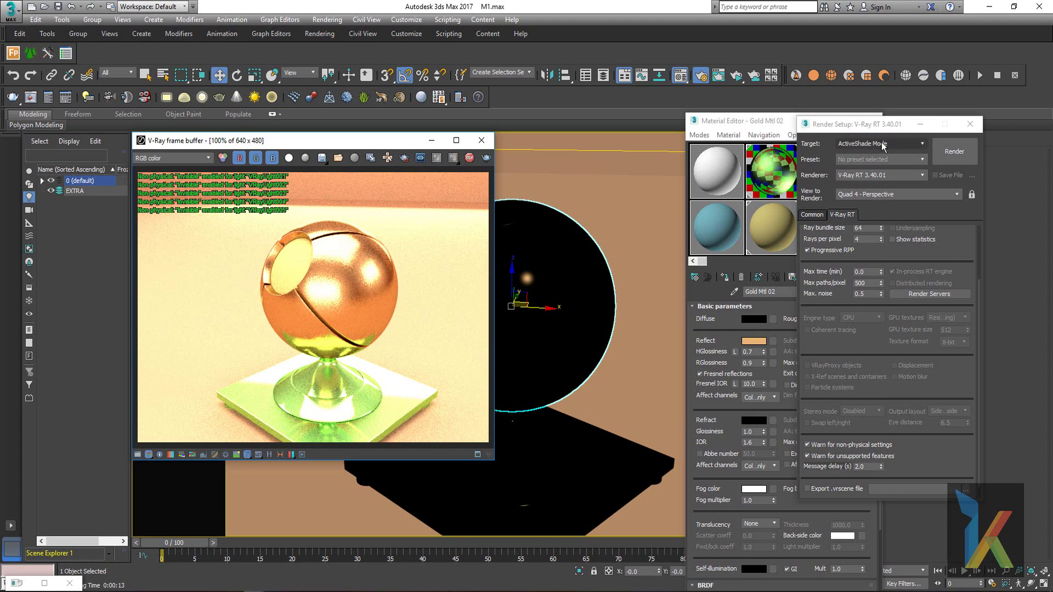
{"action": "left_click_drag", "start_coordinate": [400, 143], "coordinate": [289, 118]}
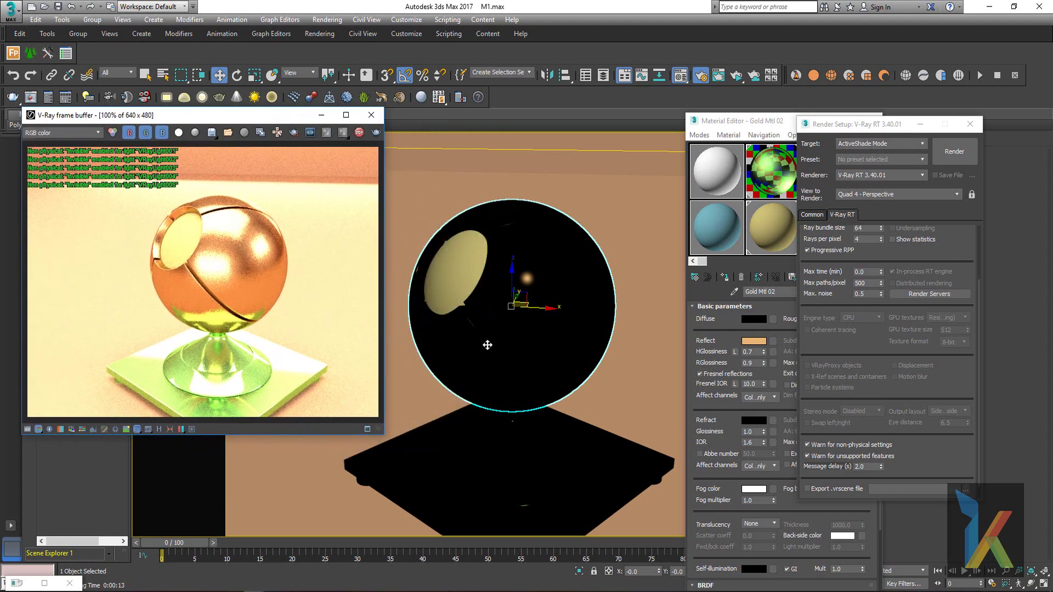
{"action": "middle_click_drag", "start_coordinate": [447, 329], "coordinate": [565, 336], "text": "alt"}
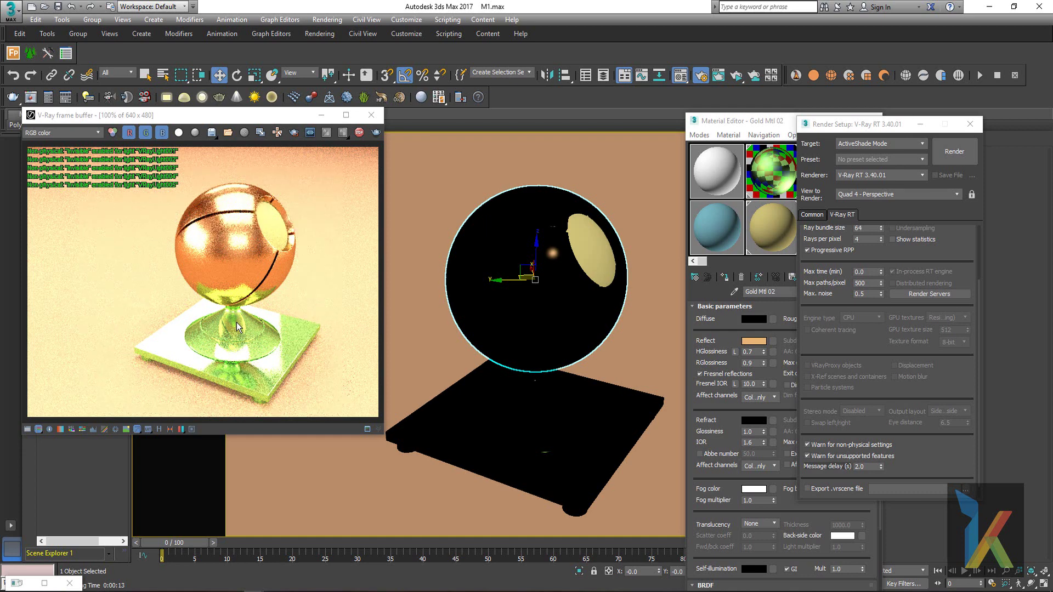
{"action": "middle_click_drag", "start_coordinate": [544, 329], "coordinate": [505, 329], "text": "alt"}
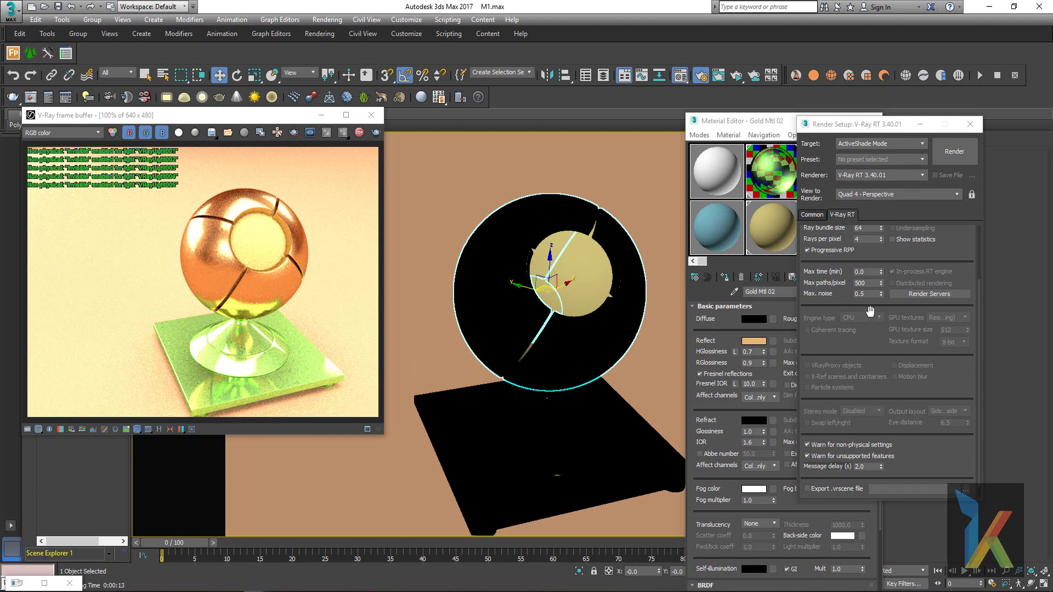
Switch the render target to Production Rendering Mode and start the render from the V-Ray frame buffer
{"action": "left_click", "coordinate": [846, 218]}
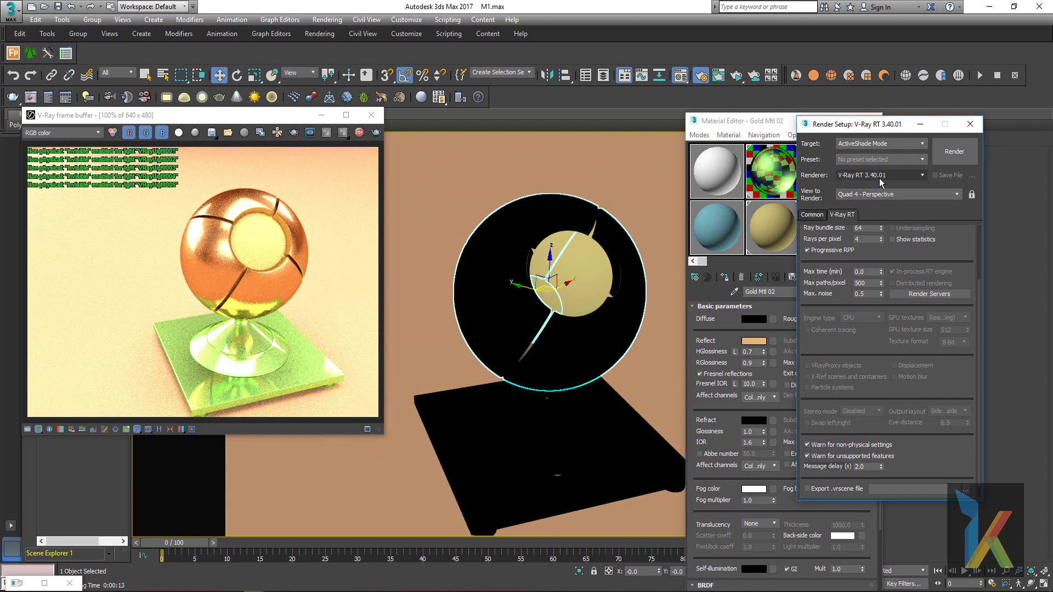
{"action": "left_click", "coordinate": [886, 144]}
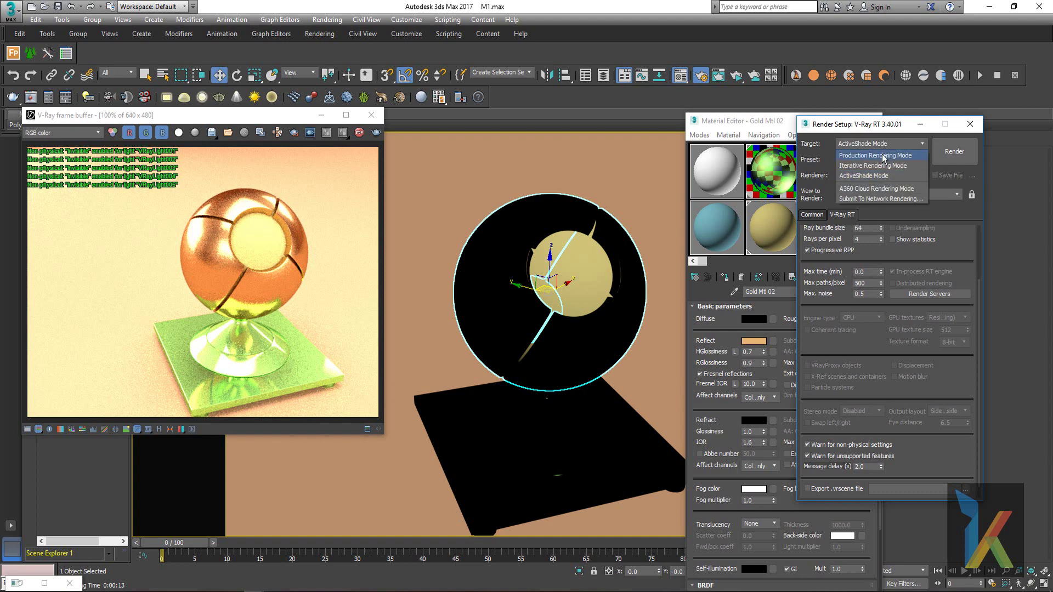
{"action": "left_click", "coordinate": [883, 156]}
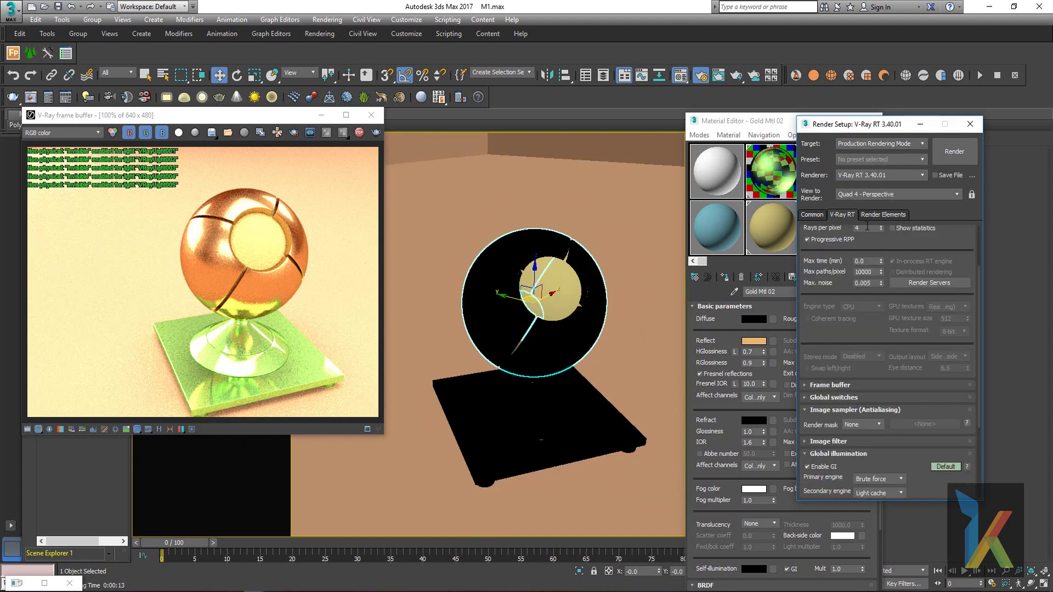
{"action": "left_click", "coordinate": [377, 133]}
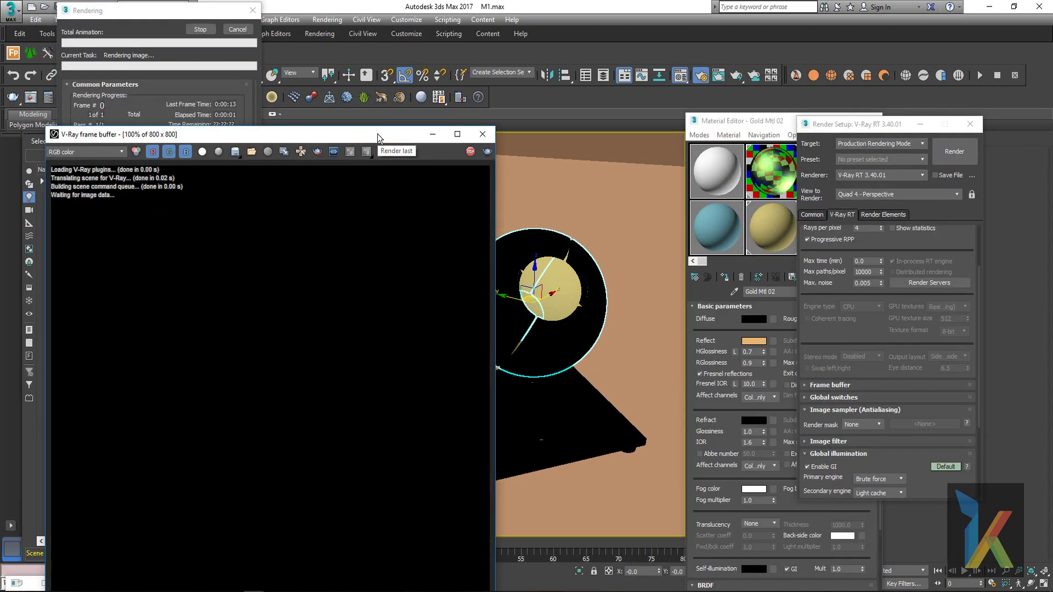